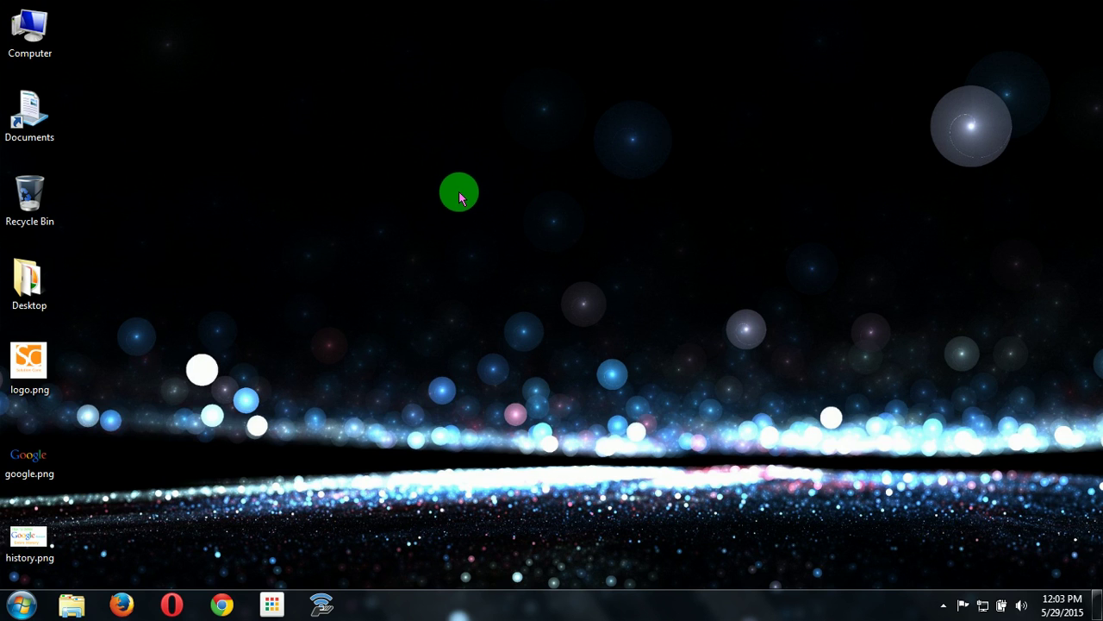
Step: Refresh the desktop, check the speaker volume, then bring up the tray's sound options menu
right_click(465, 157)
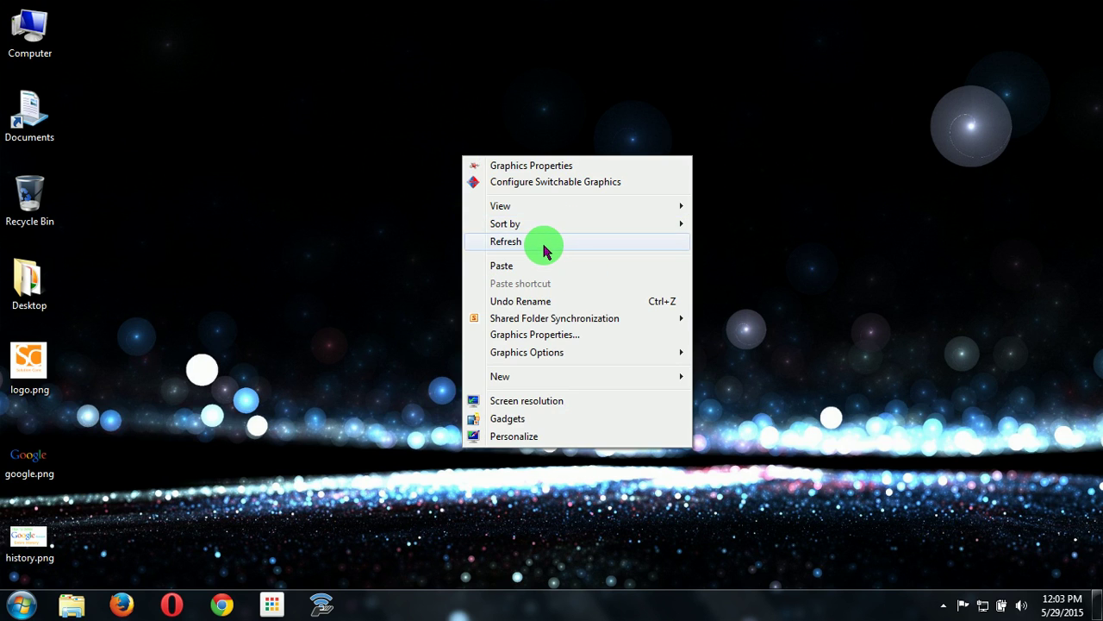
left_click(541, 243)
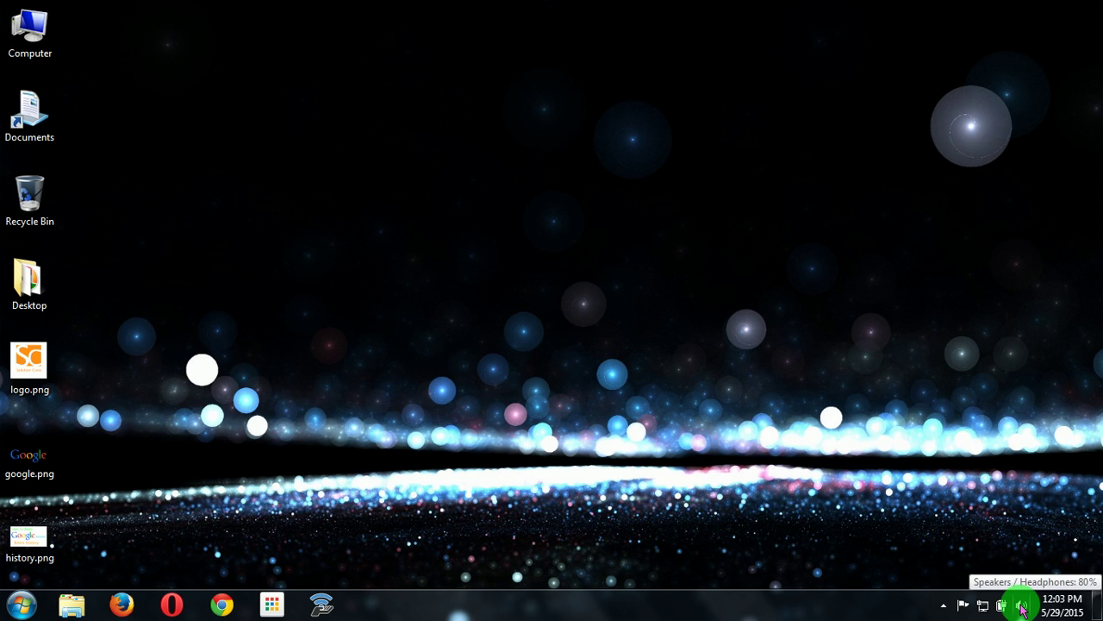
right_click(1023, 609)
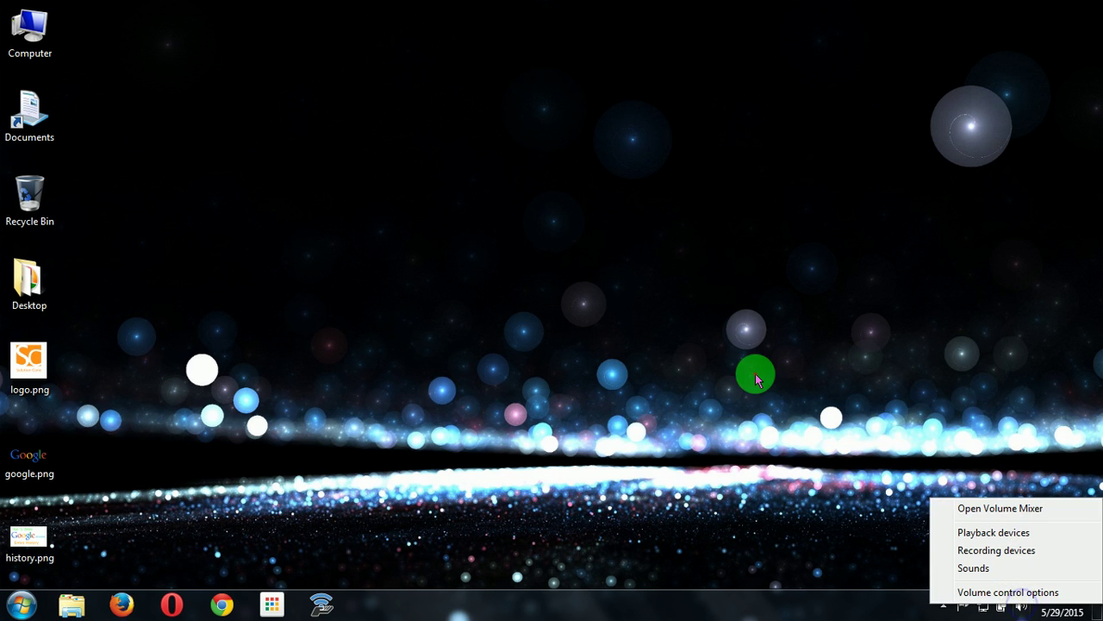
left_click(751, 373)
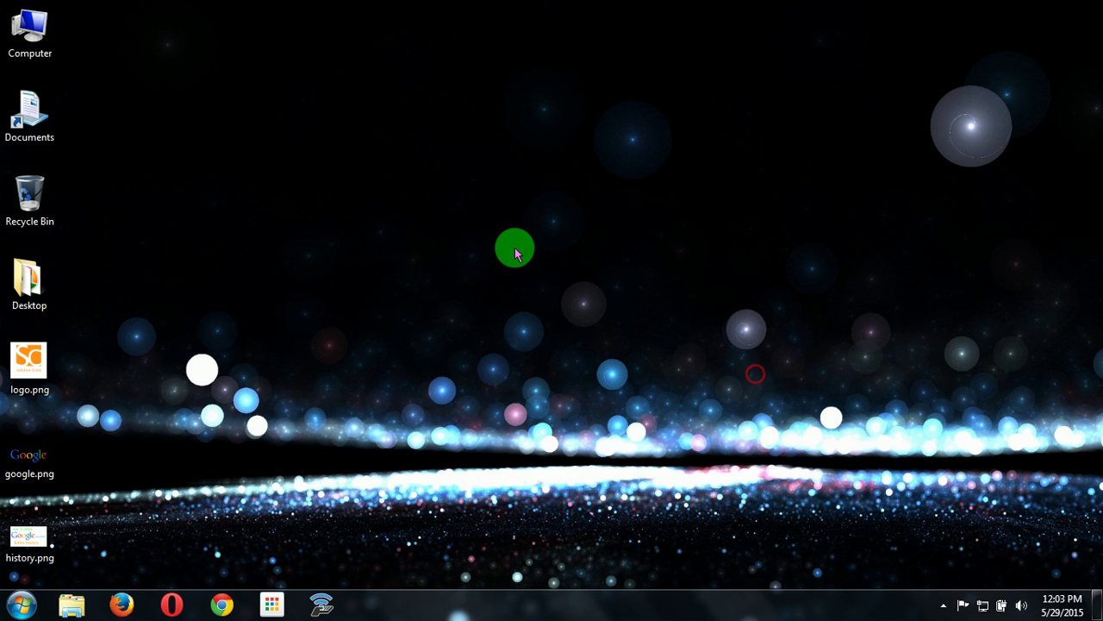
left_click(1022, 609)
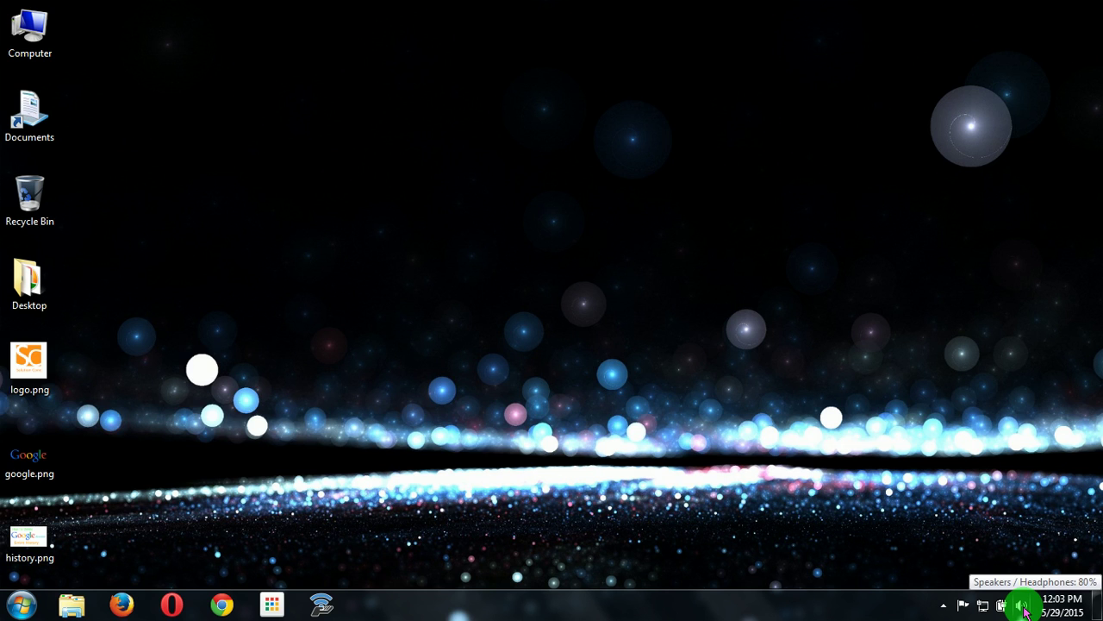
right_click(1023, 606)
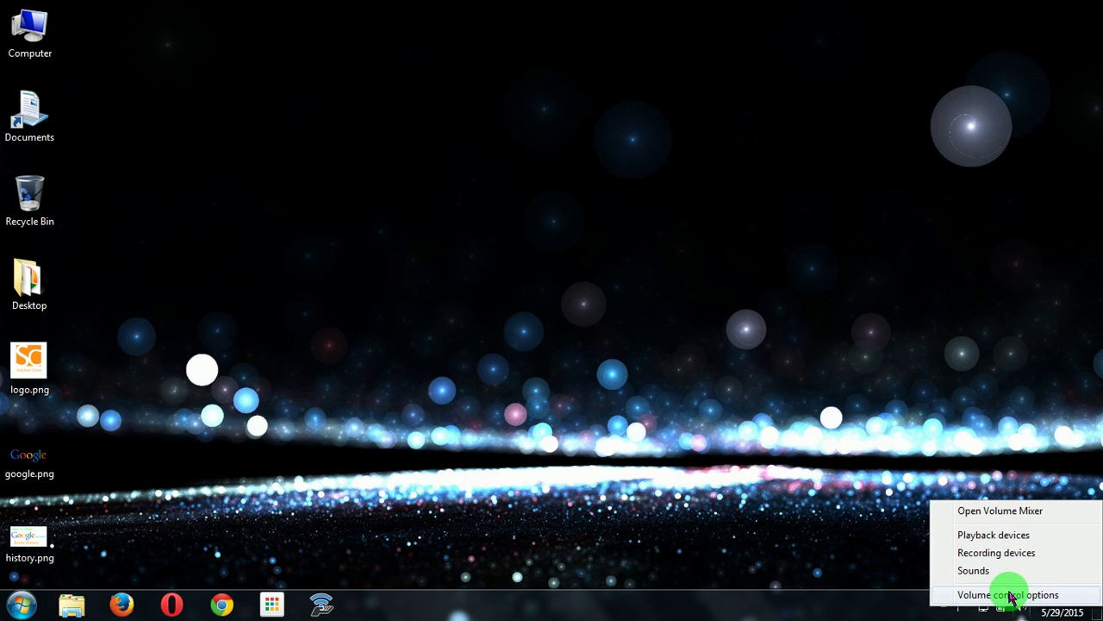
left_click(979, 555)
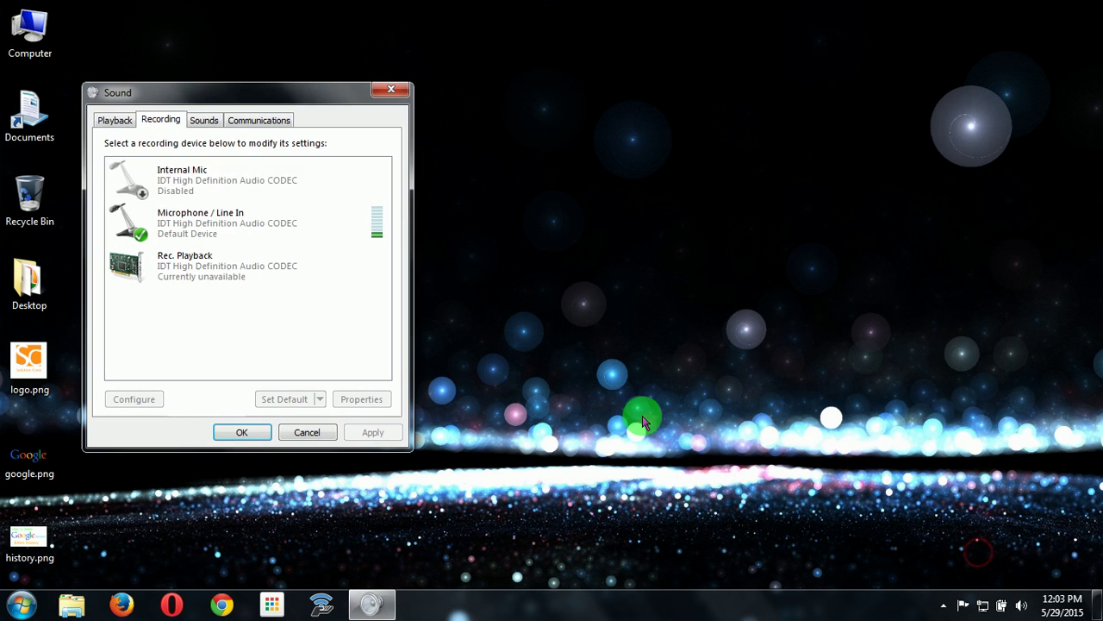
left_click_drag(317, 91, 518, 88)
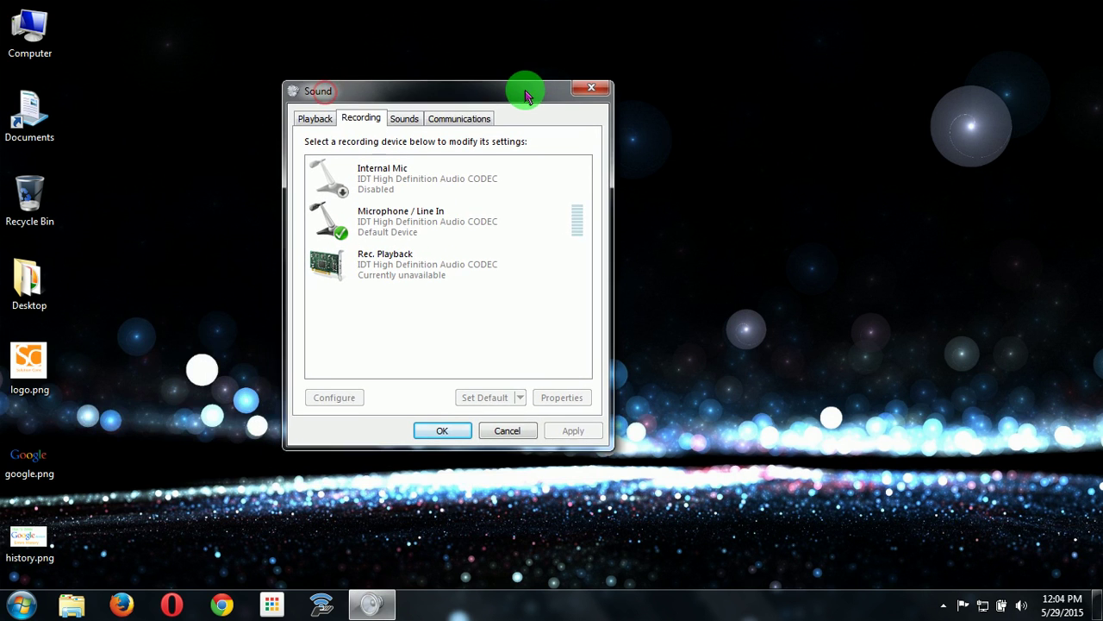
left_click(398, 228)
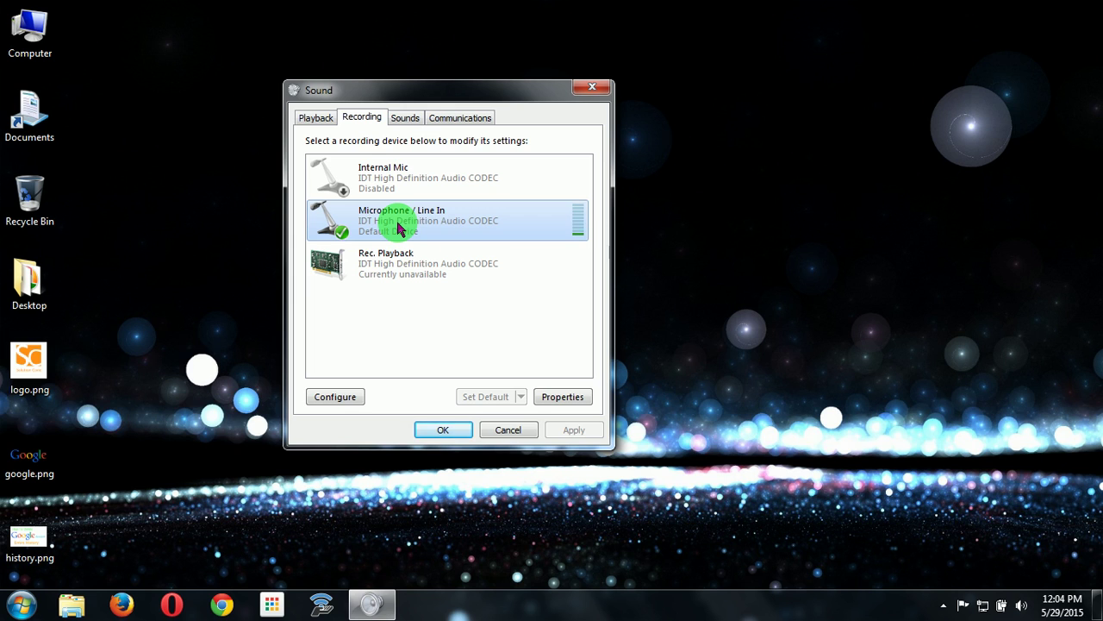
left_click(488, 401)
left_click(408, 190)
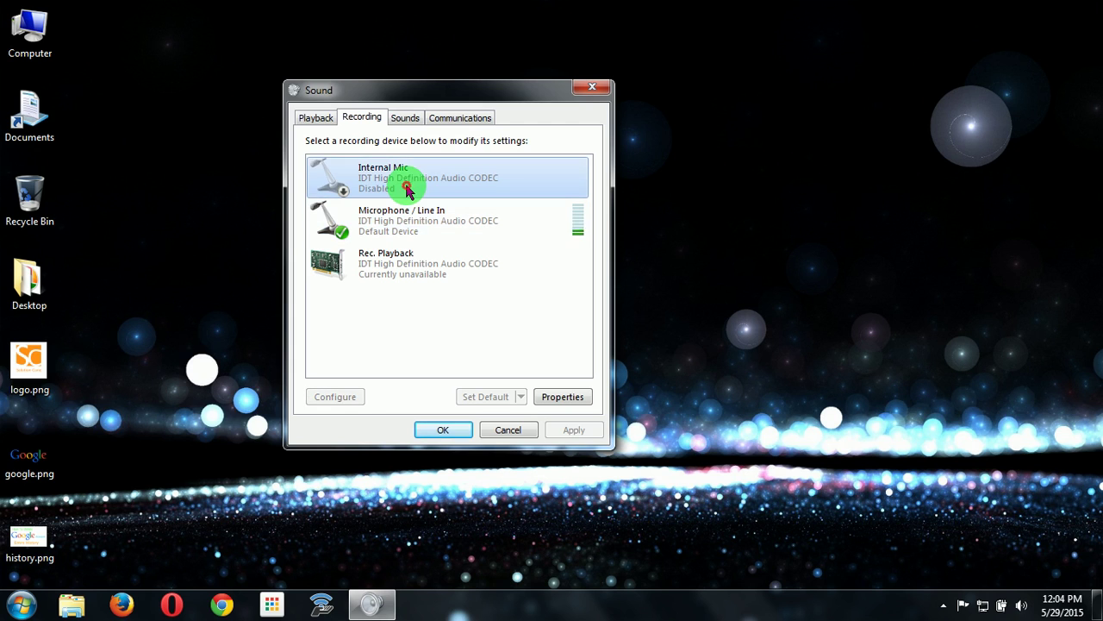
right_click(408, 183)
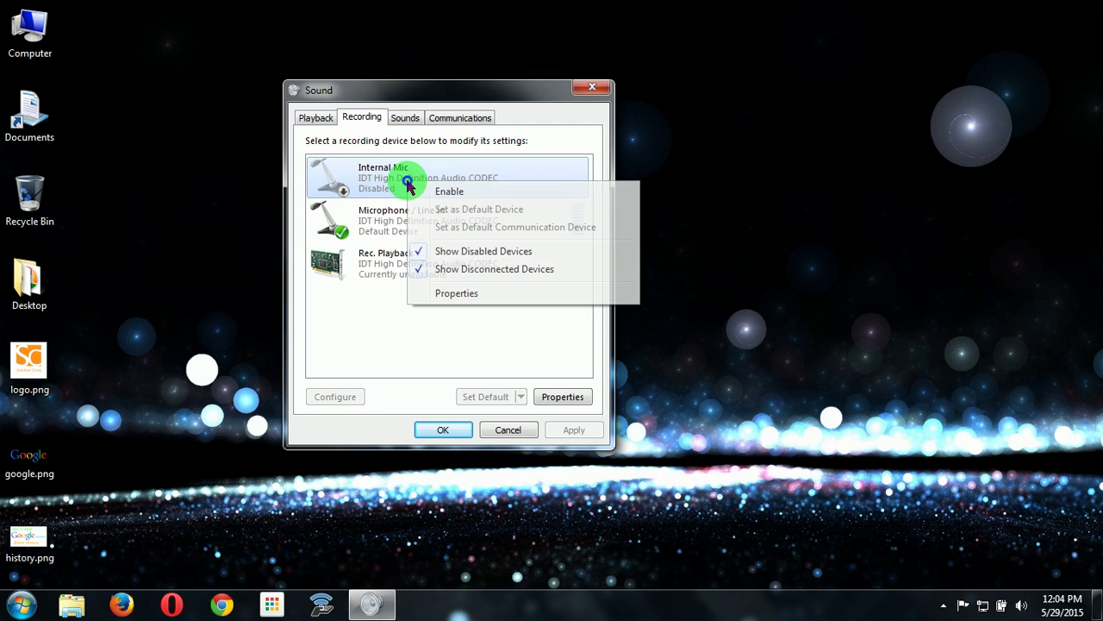
left_click(394, 180)
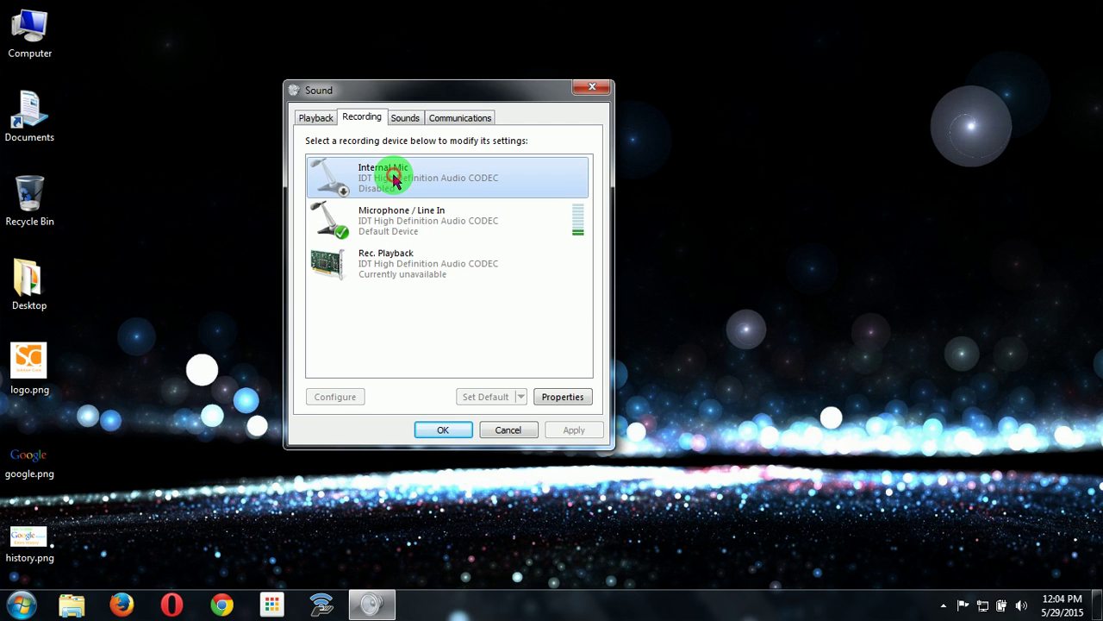
right_click(386, 178)
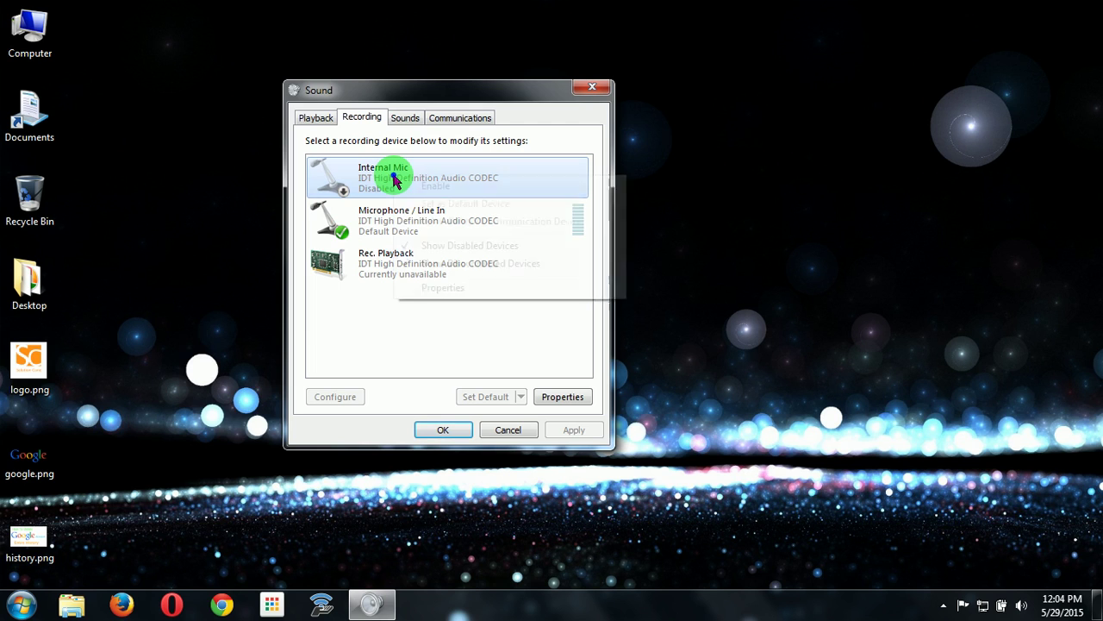
left_click(369, 173)
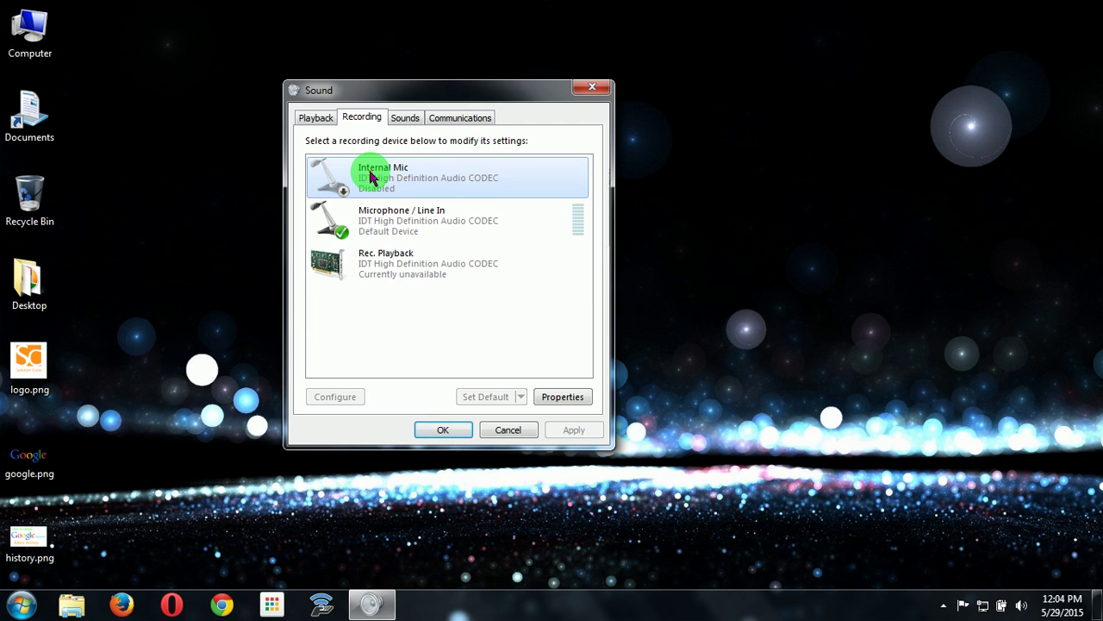
left_click(443, 333)
left_click(438, 237)
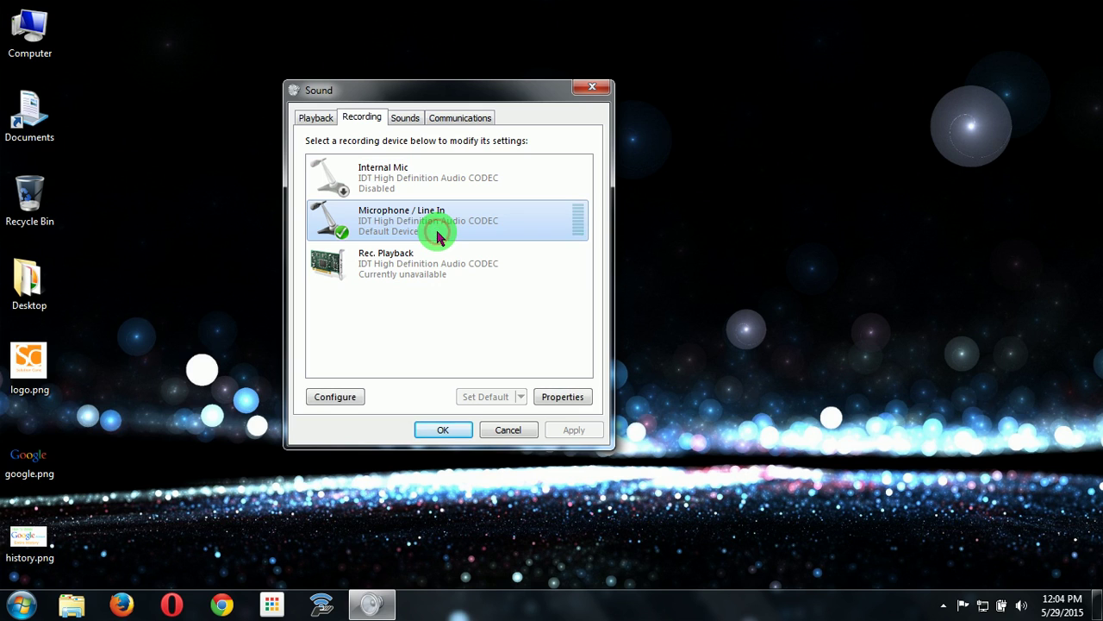
left_click(417, 227)
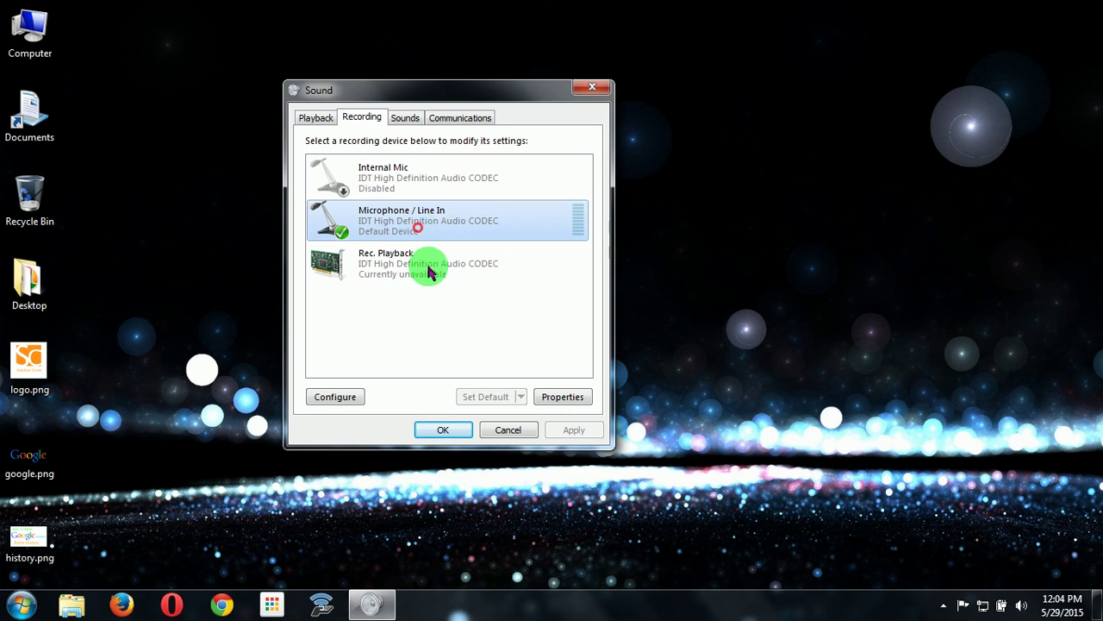
Step: Open Microphone / Line In properties and view its listening settings, leaving the icon unchanged
left_click(562, 398)
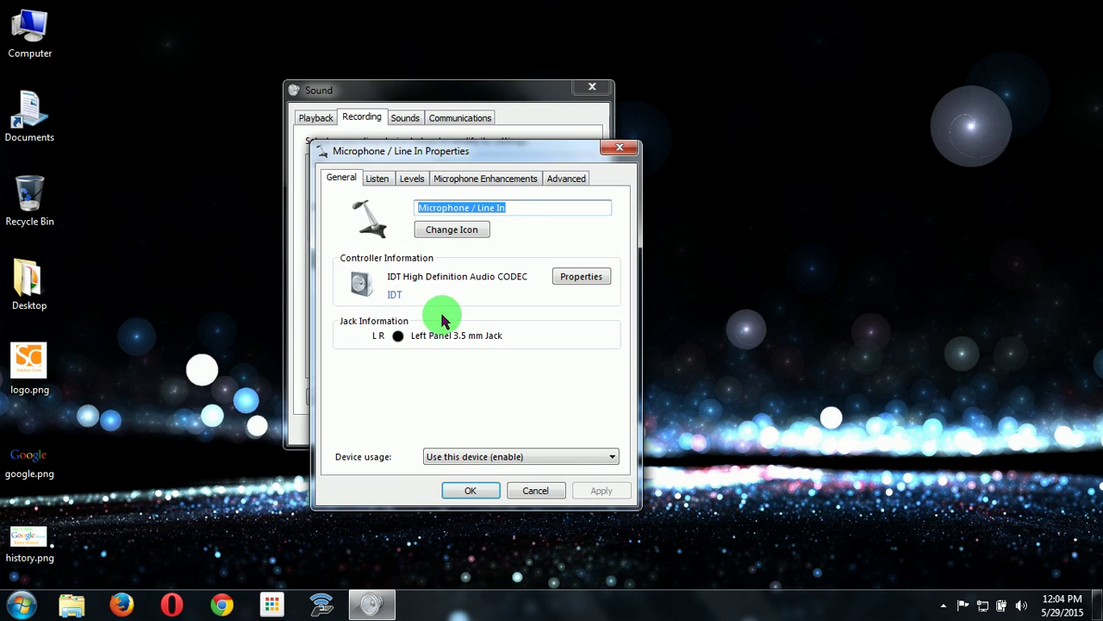
left_click(443, 238)
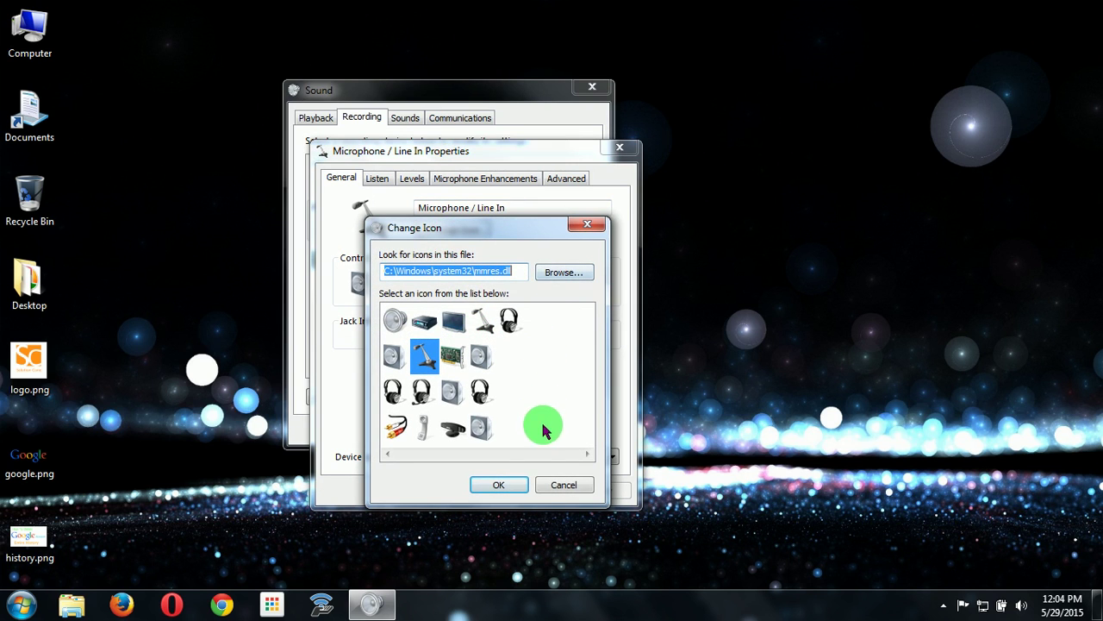
left_click(556, 487)
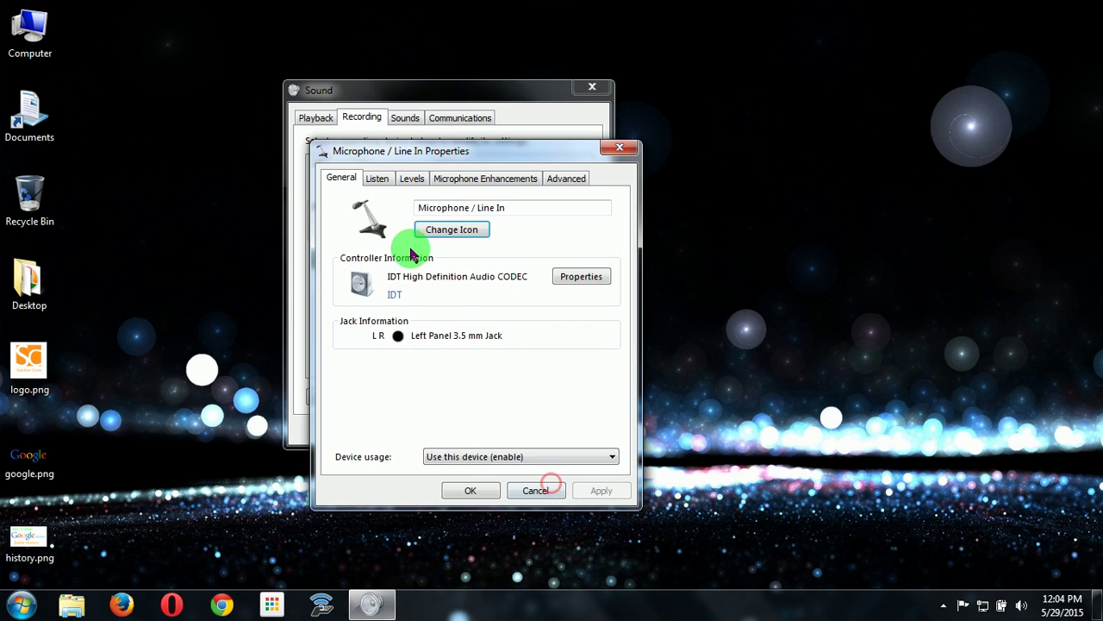
left_click(377, 178)
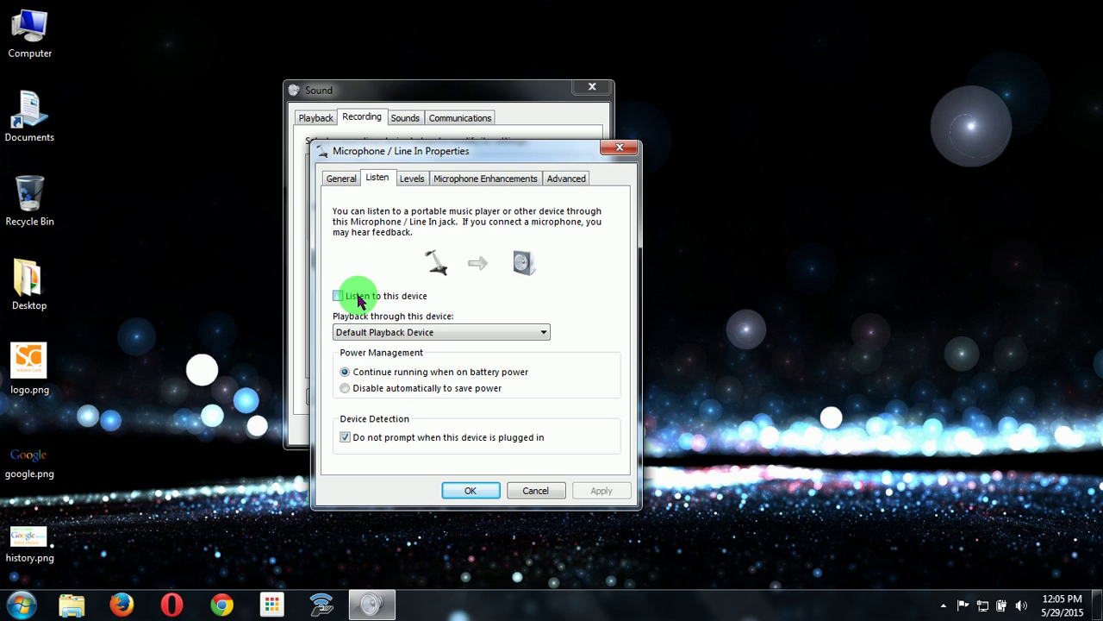
Step: Apply Listen to this device on then off, and set the microphone to disable automatically to save power
left_click(358, 298)
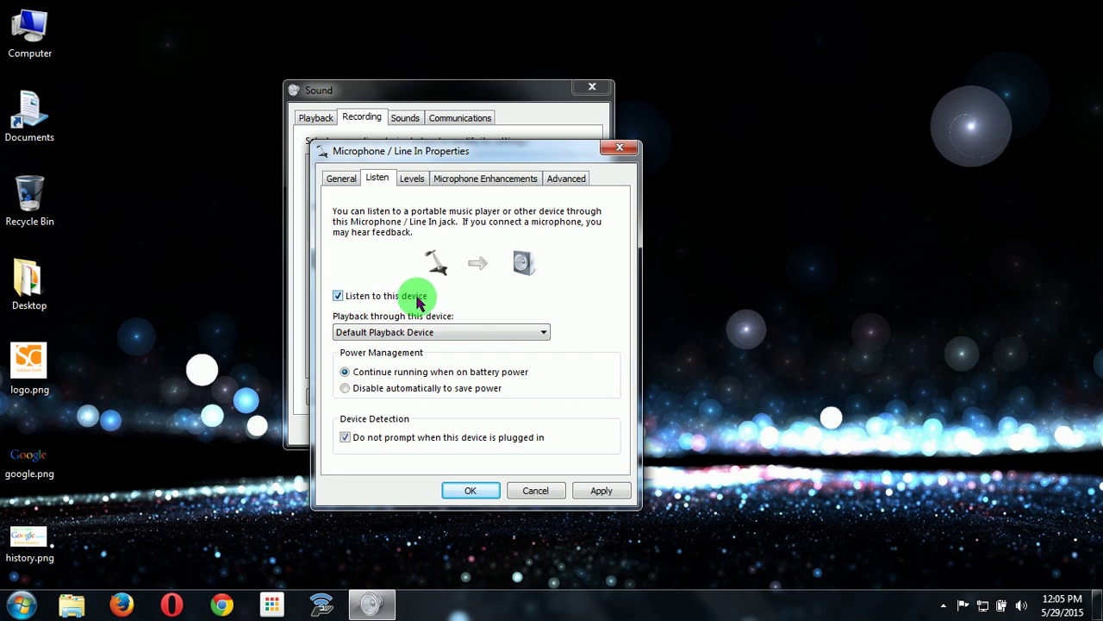
left_click(589, 491)
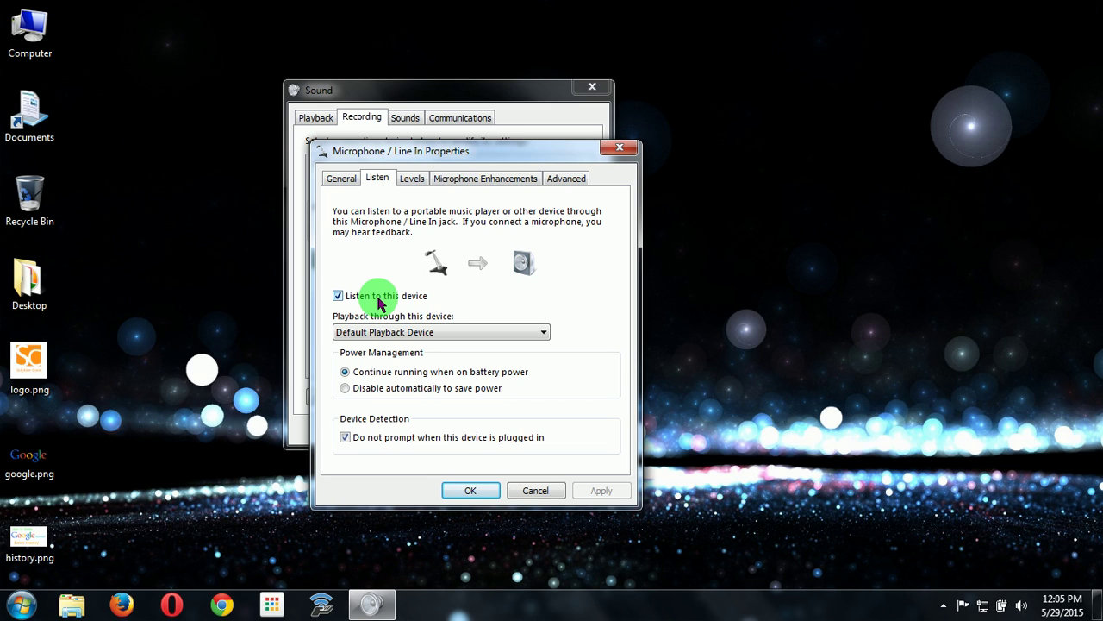
left_click(379, 301)
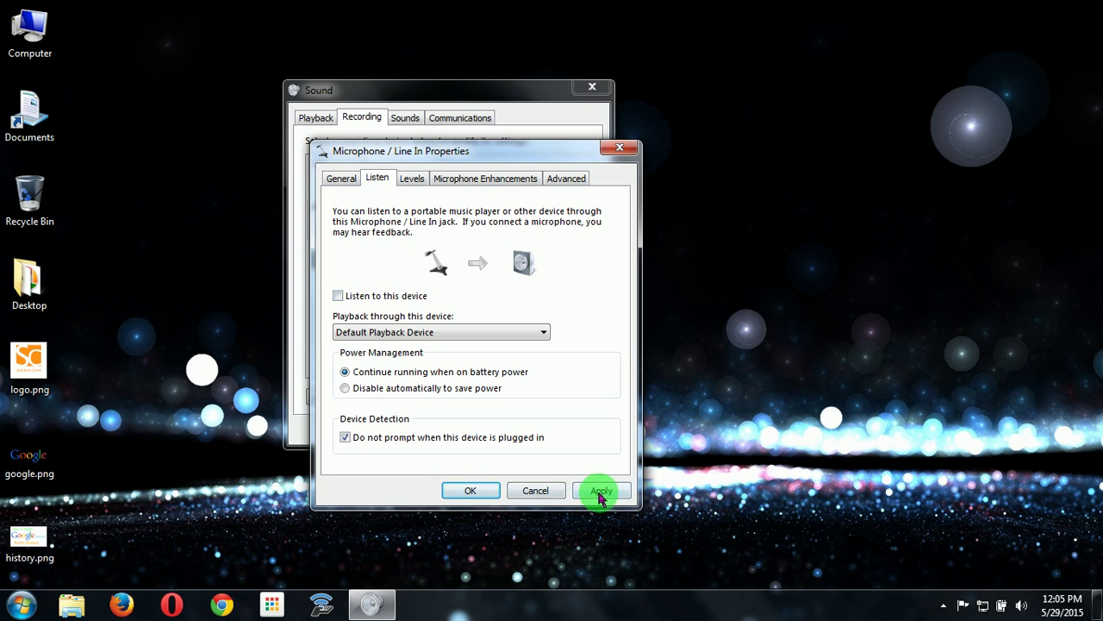
left_click(601, 489)
left_click(457, 388)
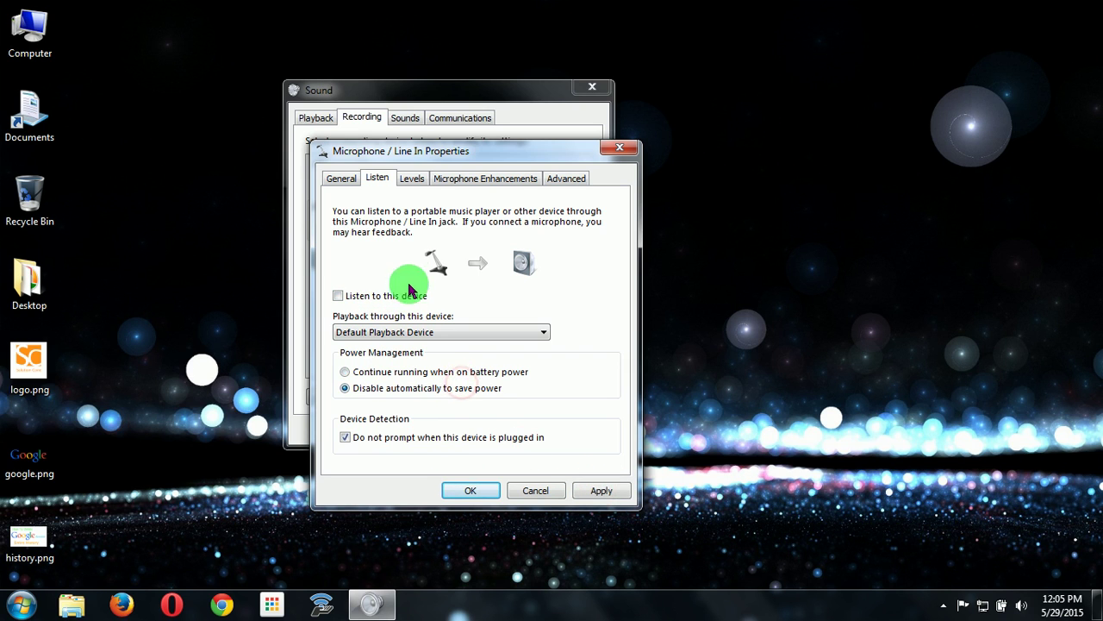
Step: Drag the Microphone / Line In recording level slider to 54 and apply it
left_click(411, 183)
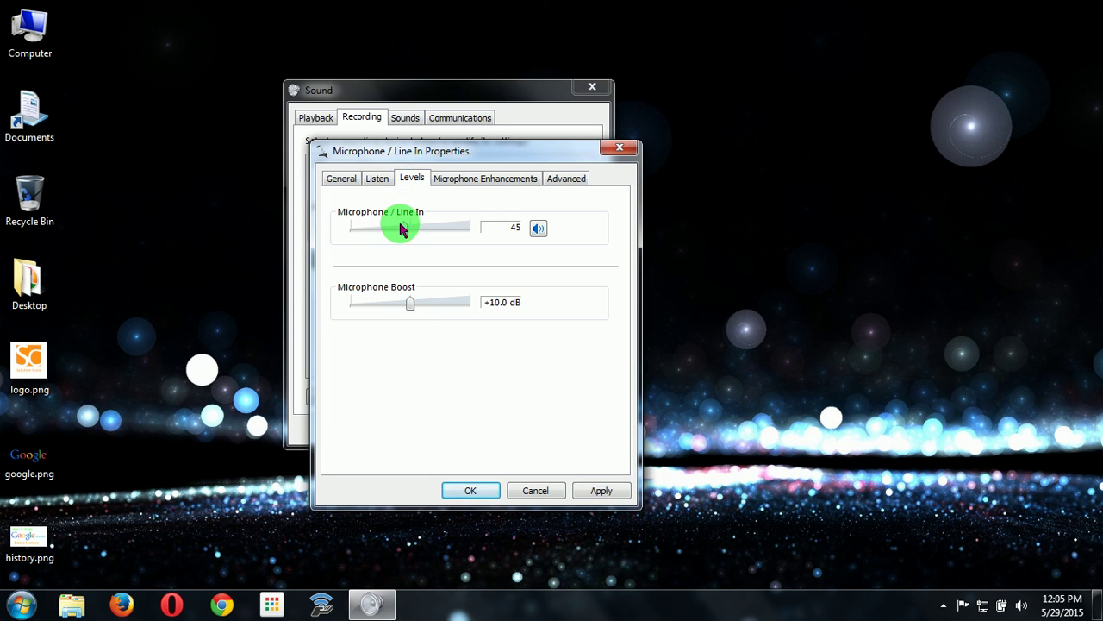
left_click_drag(405, 231, 419, 238)
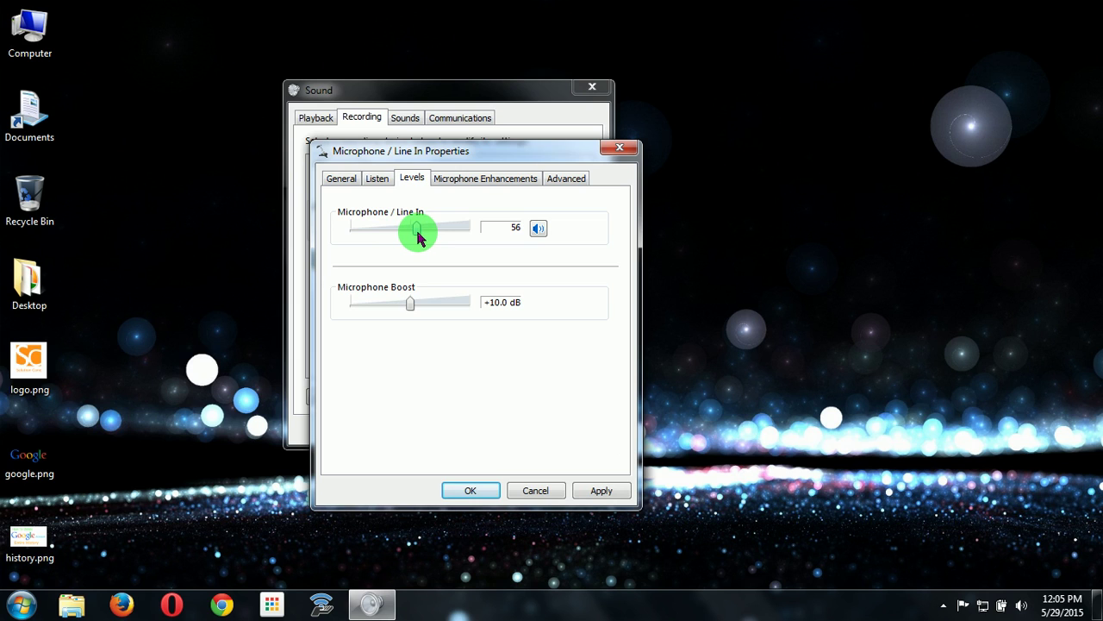
mouse_move(418, 237)
left_mouse_down()
mouse_move(445, 241)
mouse_move(365, 246)
mouse_move(414, 239)
mouse_move(417, 255)
left_mouse_up()
left_click(593, 490)
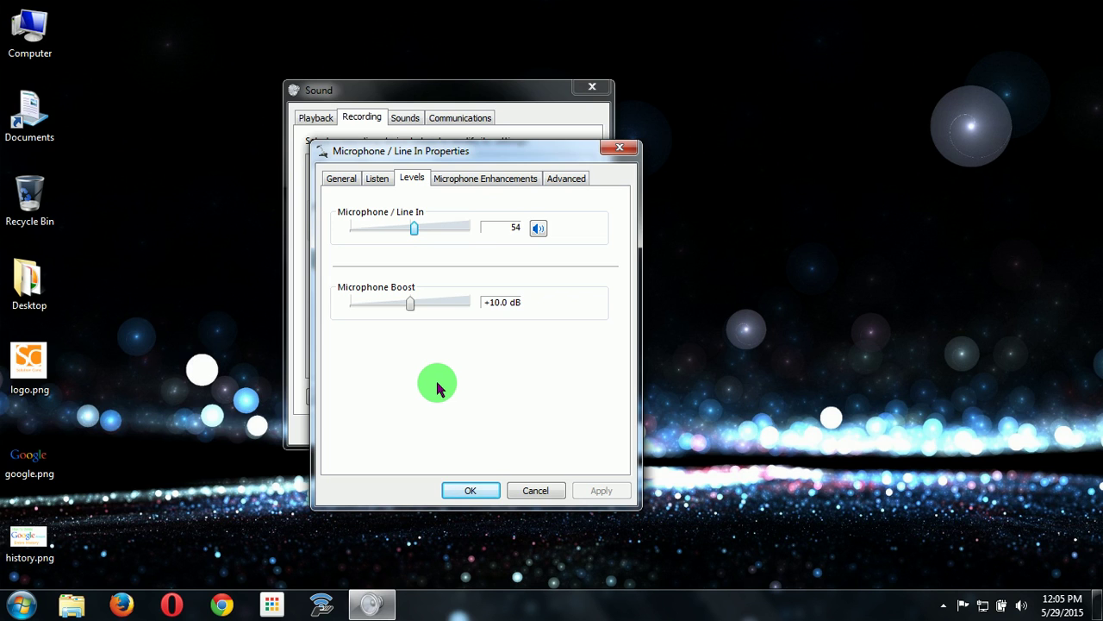
Step: Review the microphone's Enhancements, Advanced, Levels, Listen and General pages, then confirm with OK
left_click(451, 181)
left_click(566, 181)
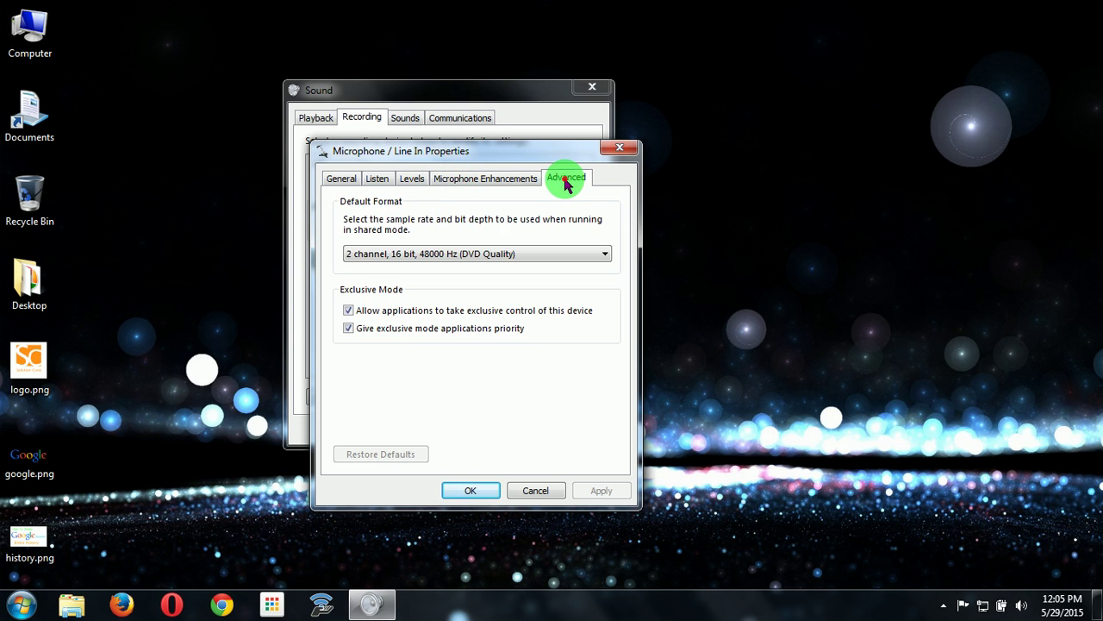
left_click(410, 180)
left_click(376, 183)
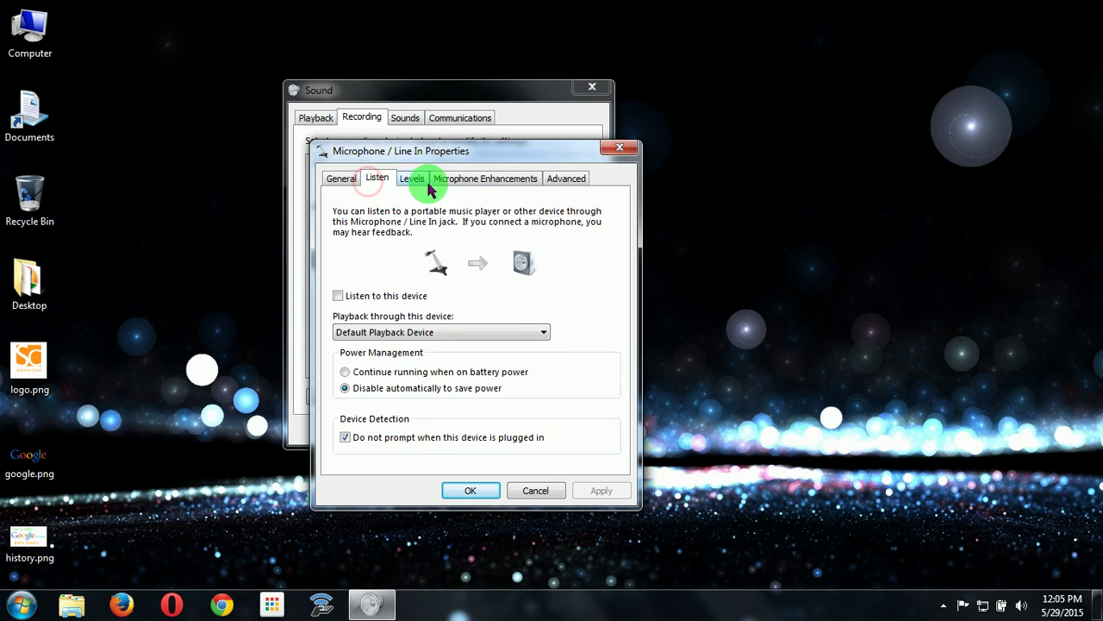
left_click(339, 180)
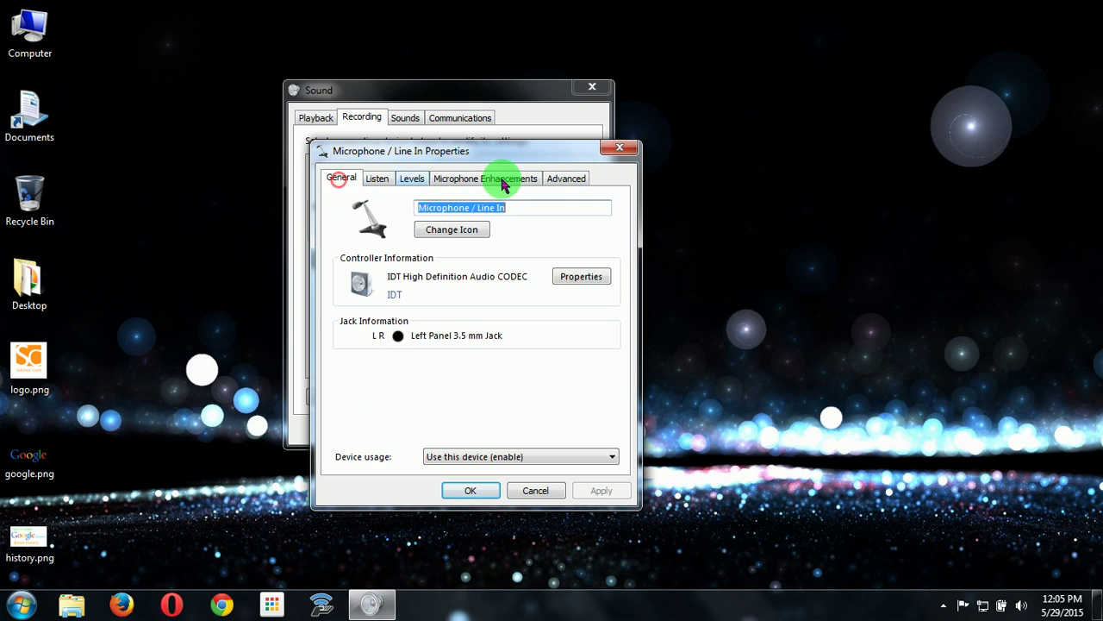
left_click(566, 178)
left_click(470, 488)
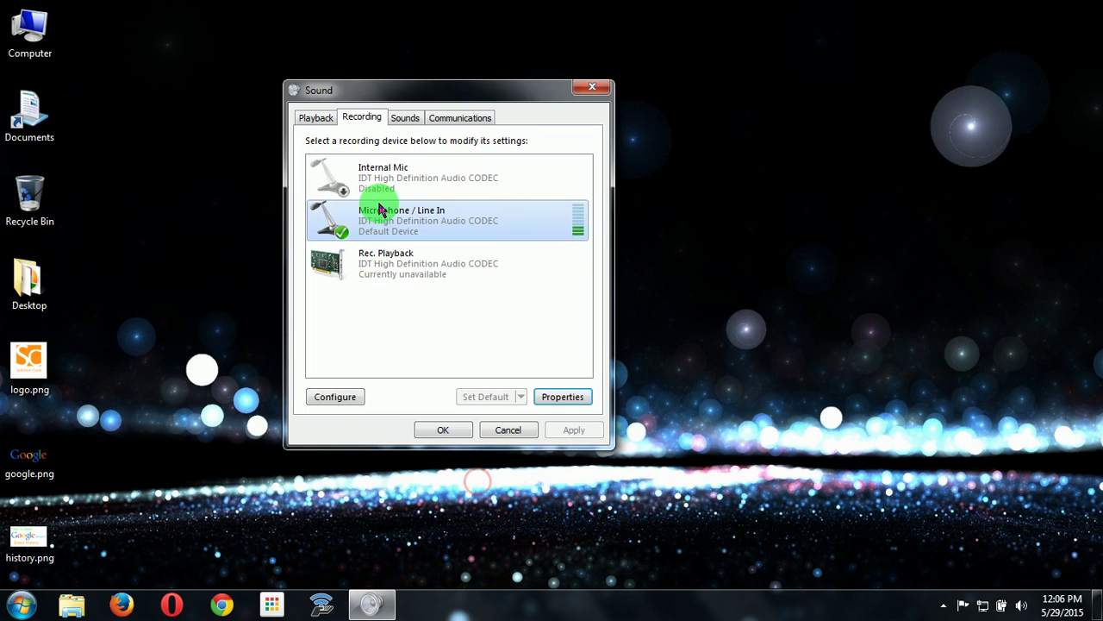
Step: Open Speakers / Headphones properties from the playback devices and view their enhancements
left_click(314, 119)
left_click(422, 177)
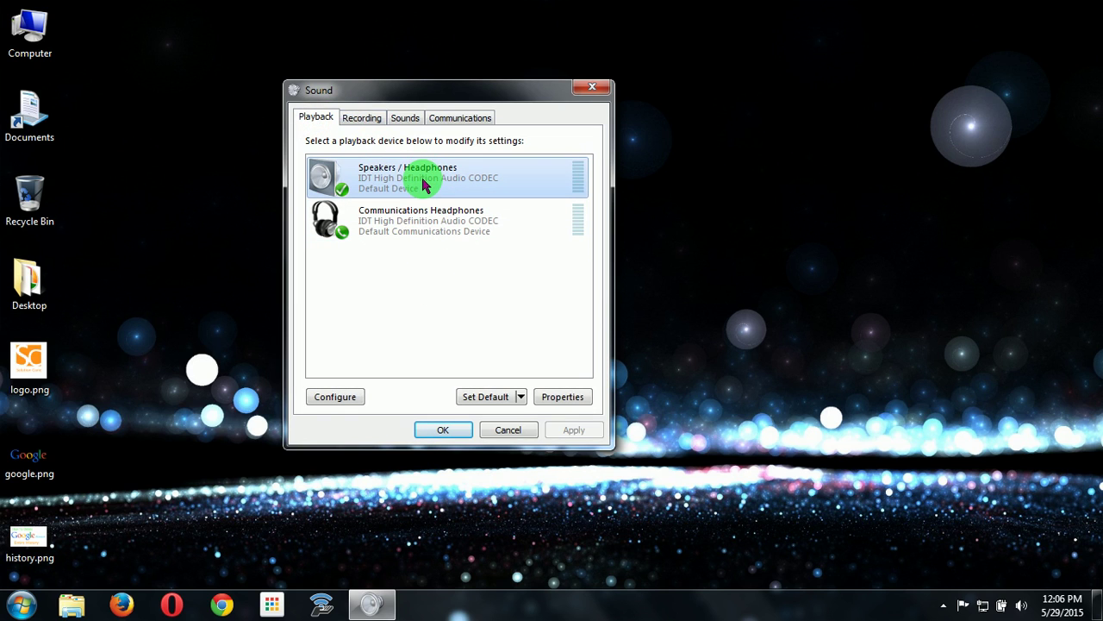
left_click(549, 396)
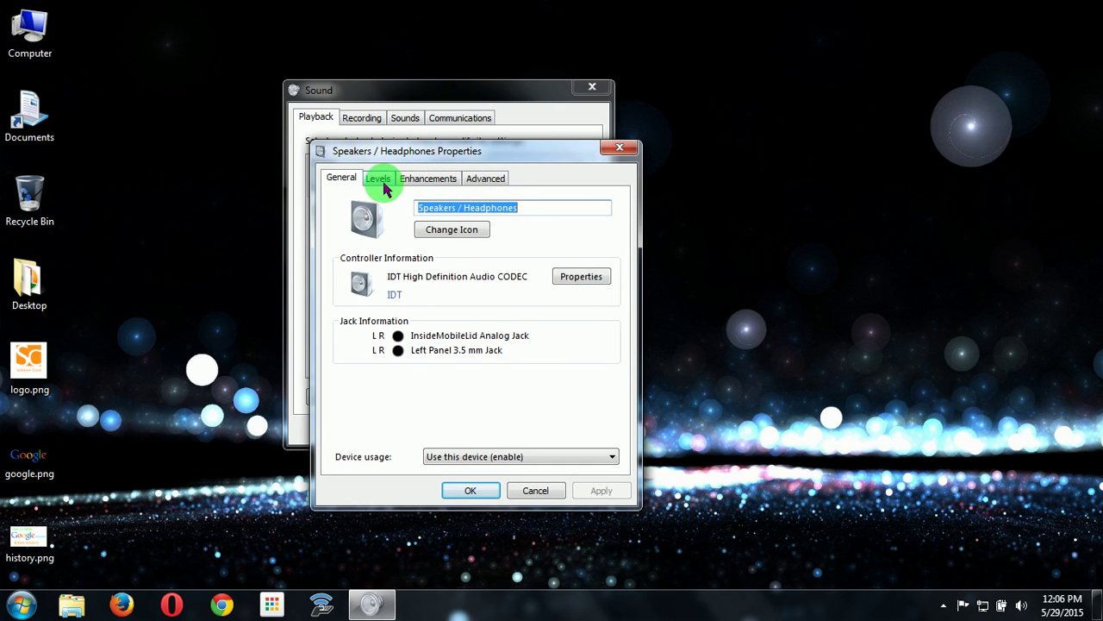
left_click(385, 188)
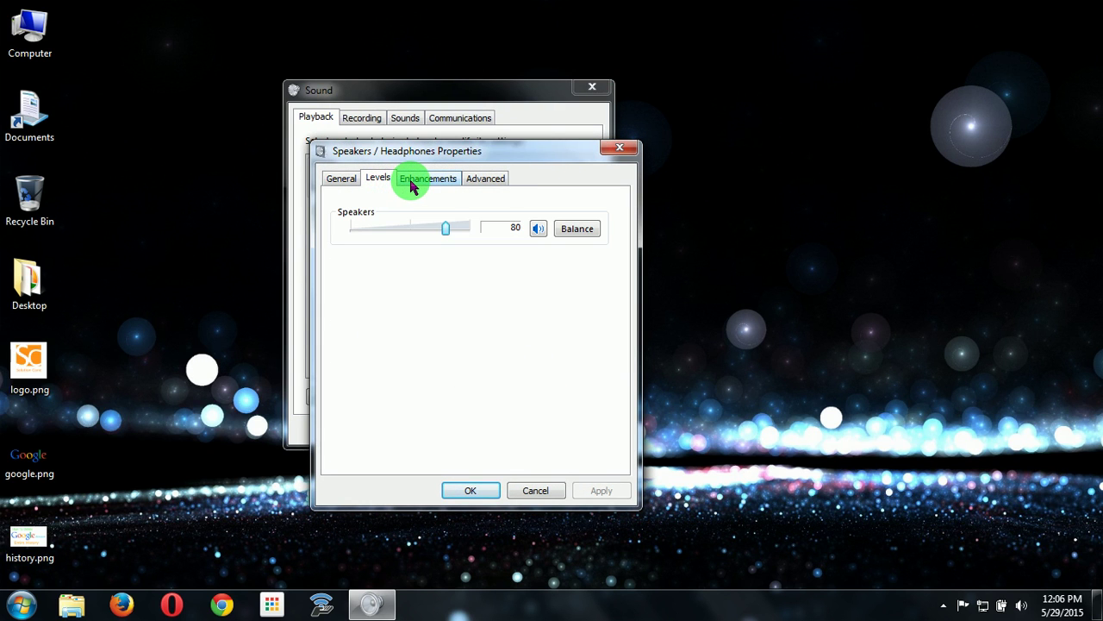
left_click(412, 187)
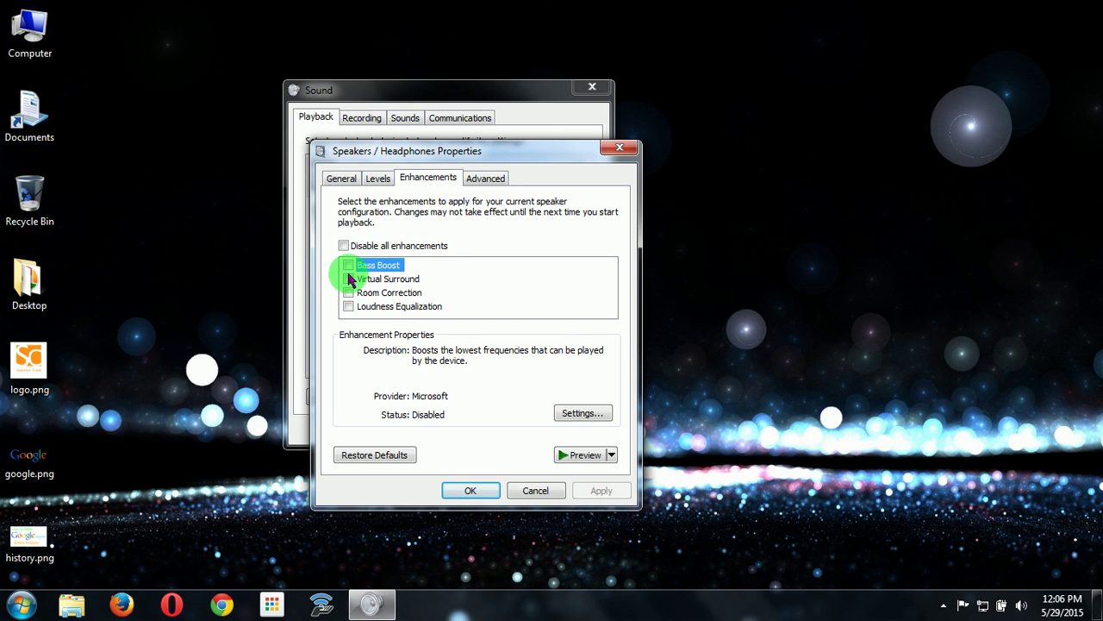
Step: Enable and apply Bass Boost for Speakers / Headphones, then confirm with OK
left_click(468, 292)
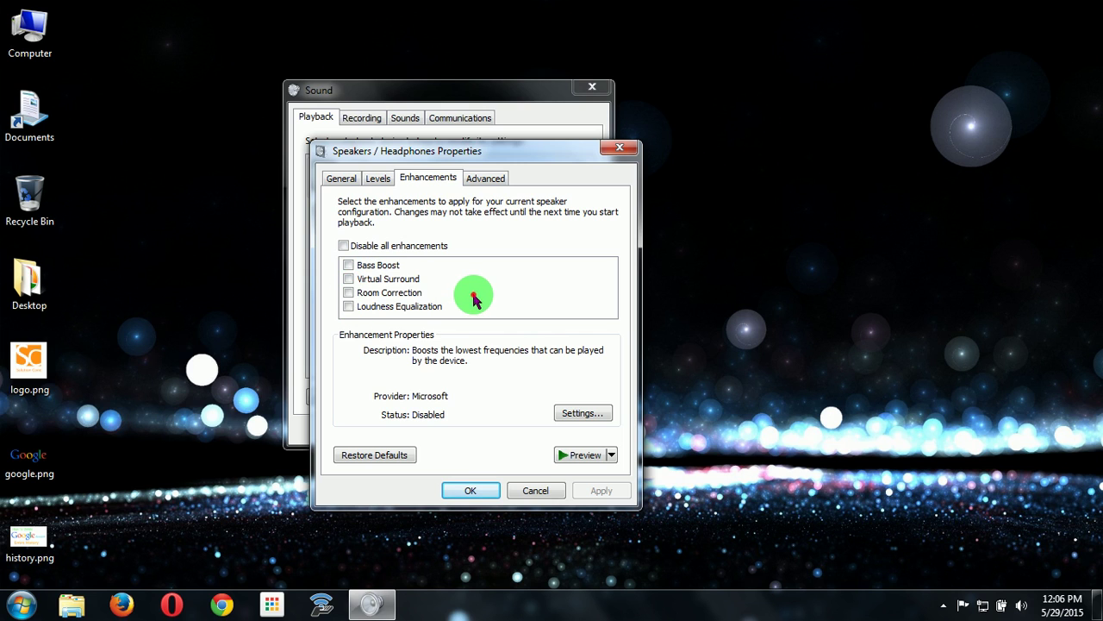
left_click(348, 265)
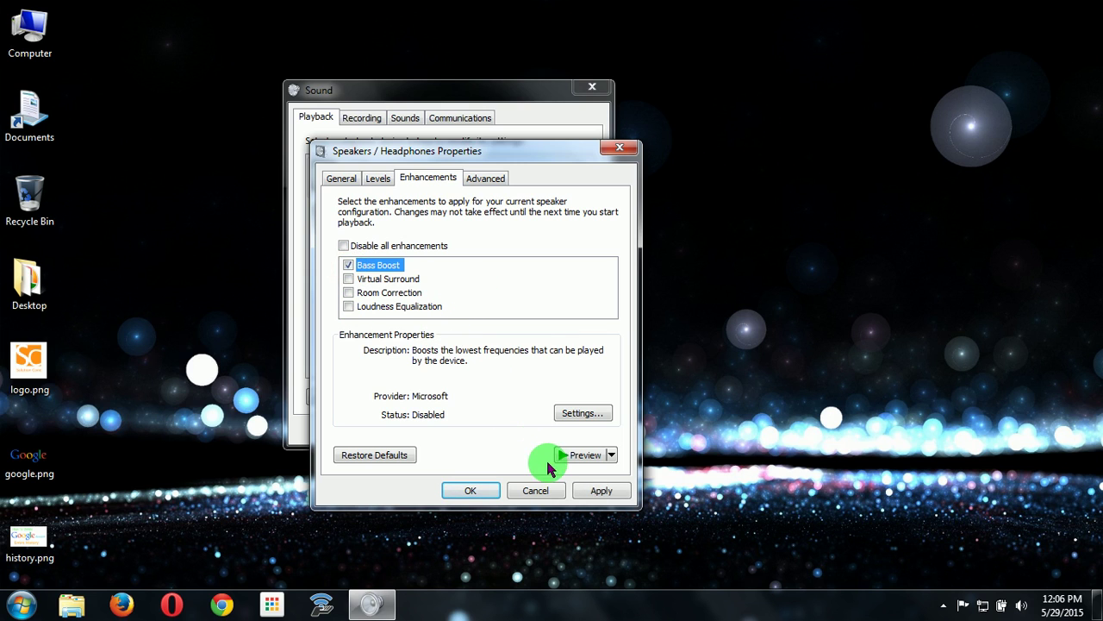
left_click(598, 493)
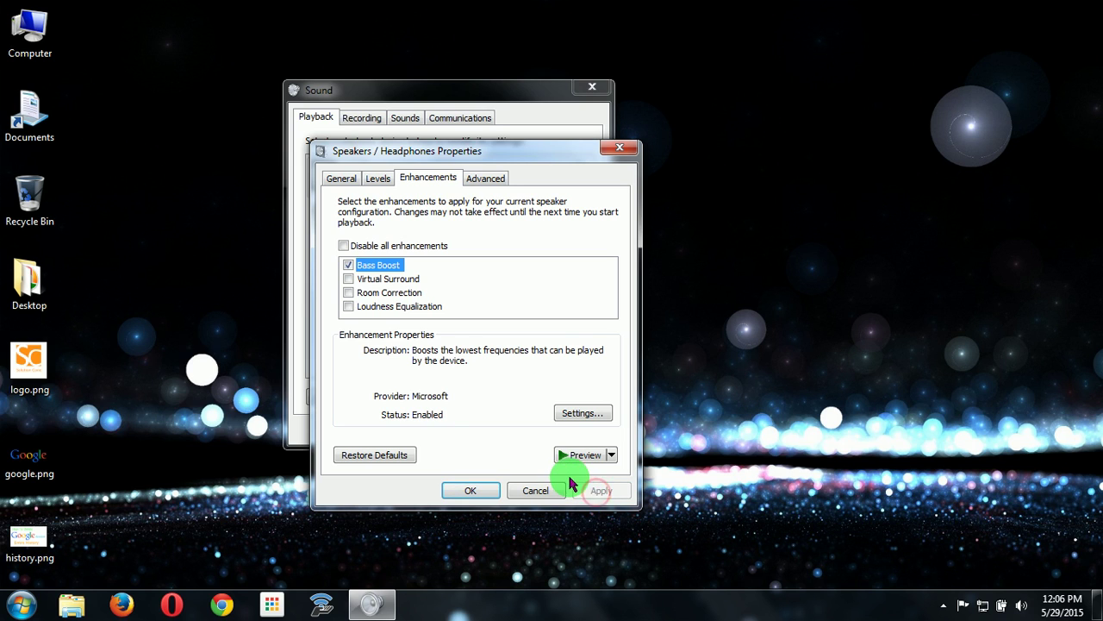
left_click(569, 464)
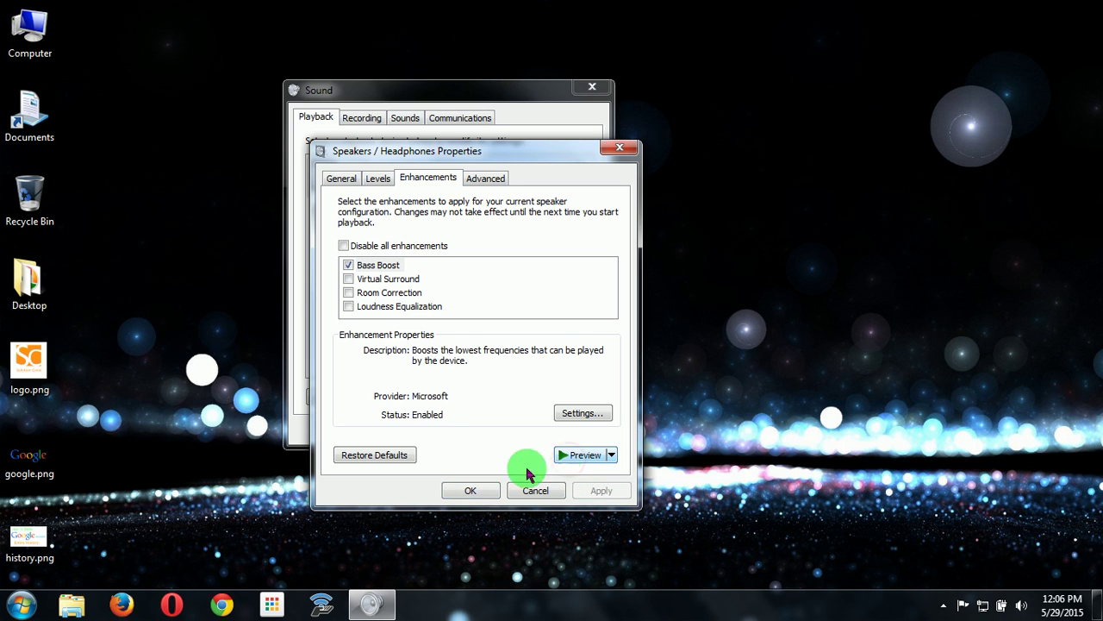
left_click(471, 488)
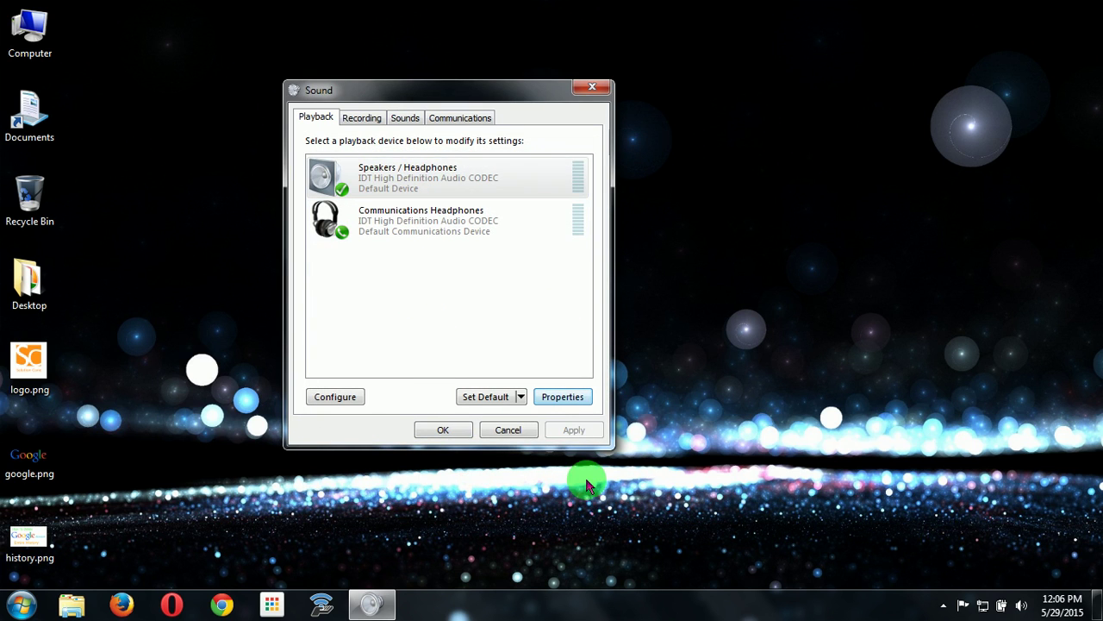
Step: Reopen the Speakers / Headphones properties to view their Advanced and General settings, then close them
left_click(558, 398)
left_click(486, 178)
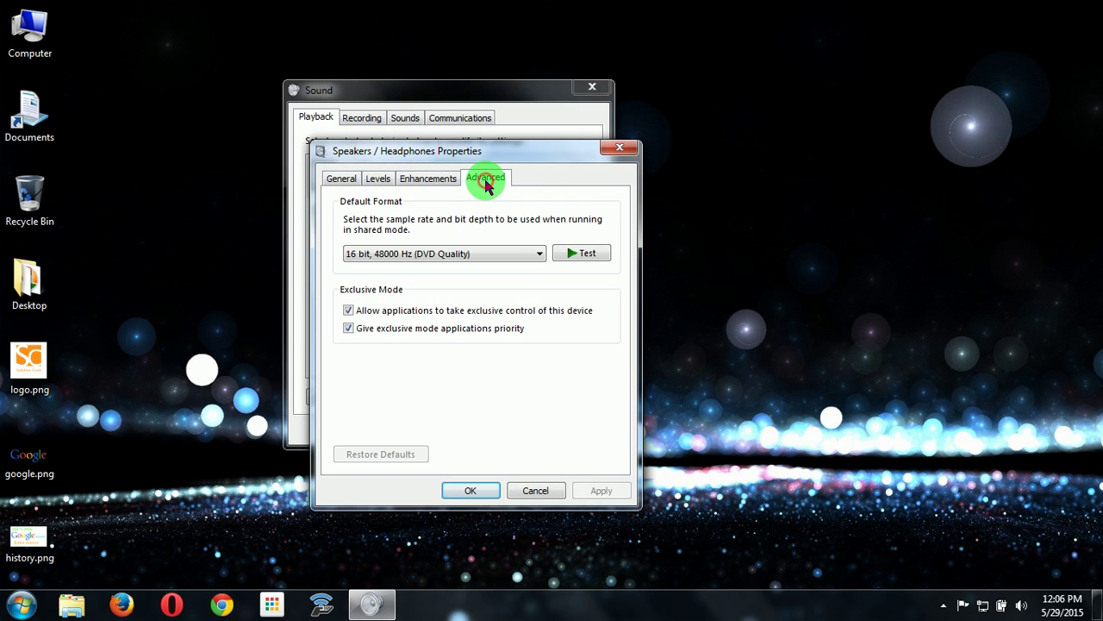
left_click(336, 179)
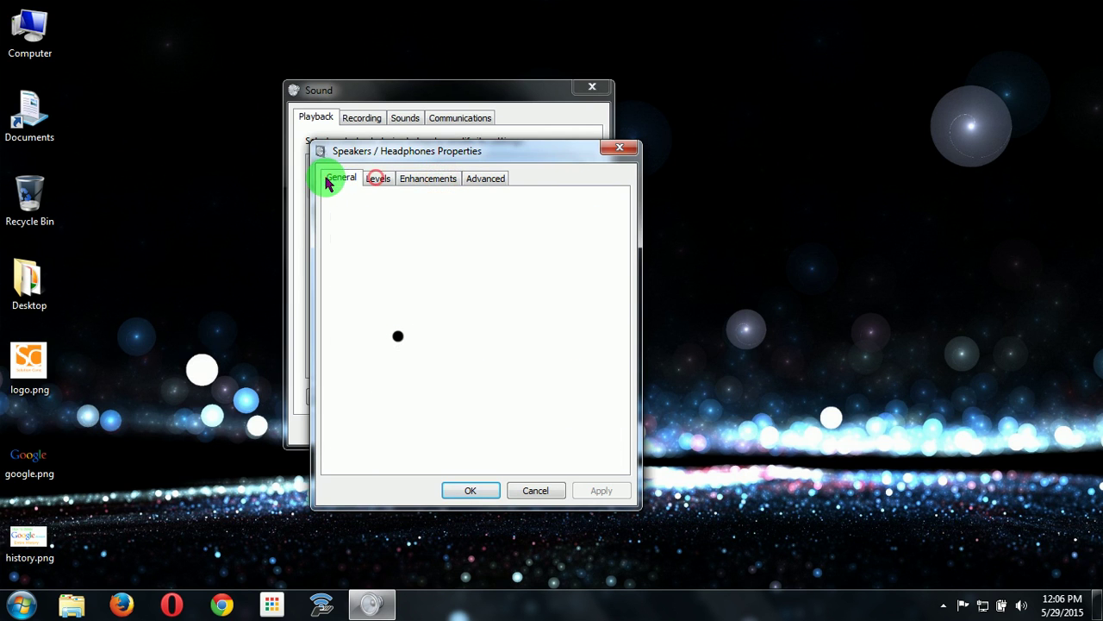
left_click(465, 490)
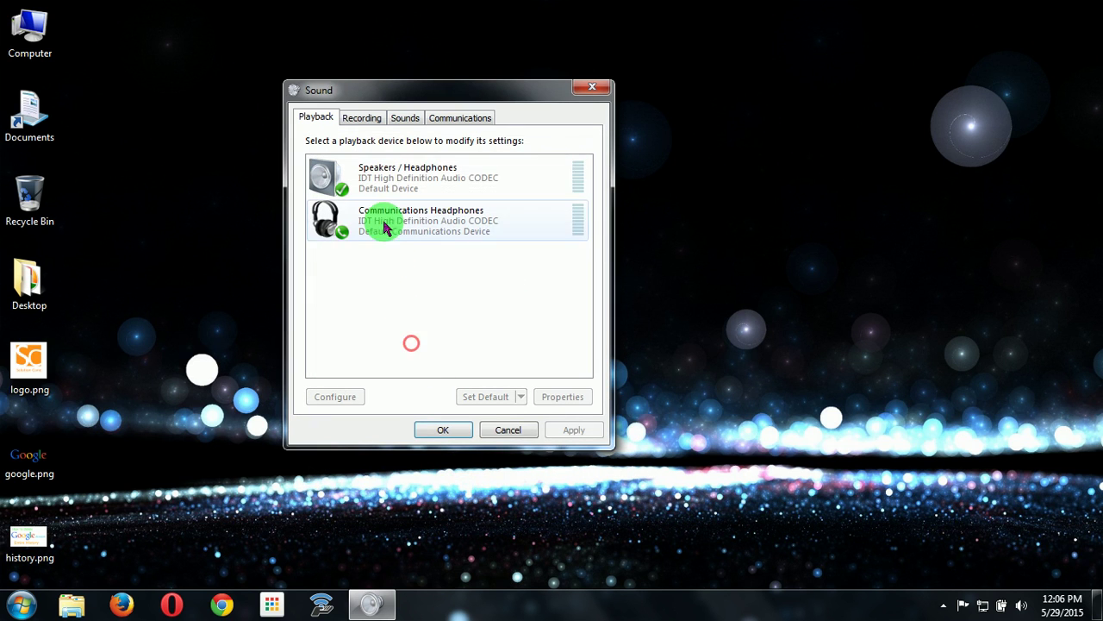
Step: Select each playback device, browse the Sounds and Communications settings, and return to recording devices
left_click(374, 174)
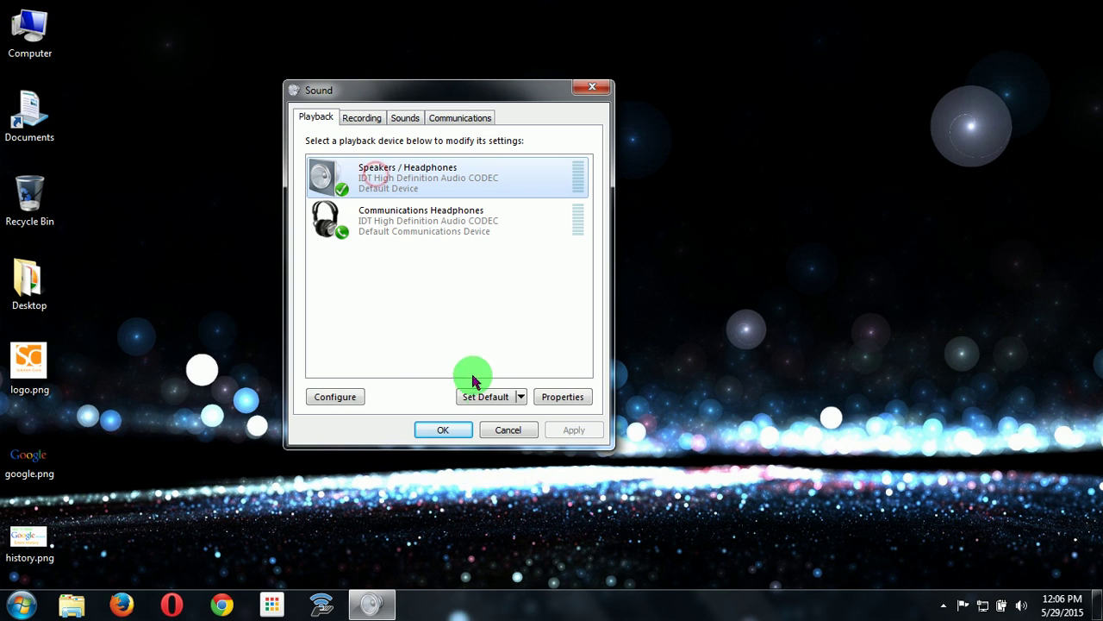
left_click(394, 236)
left_click(364, 172)
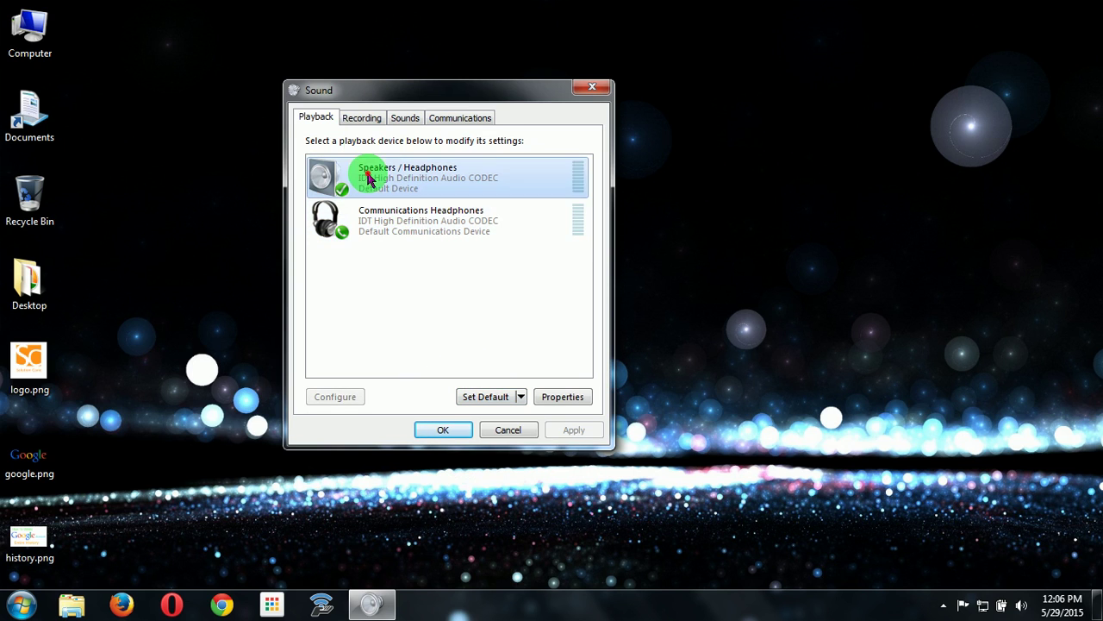
left_click(362, 116)
left_click(406, 118)
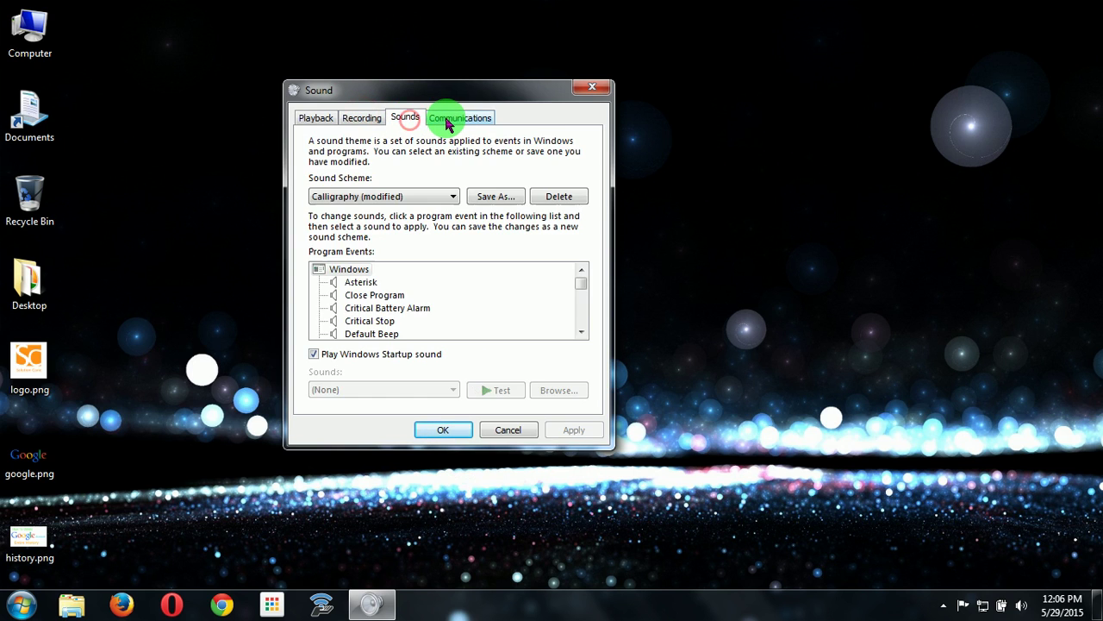
left_click(448, 124)
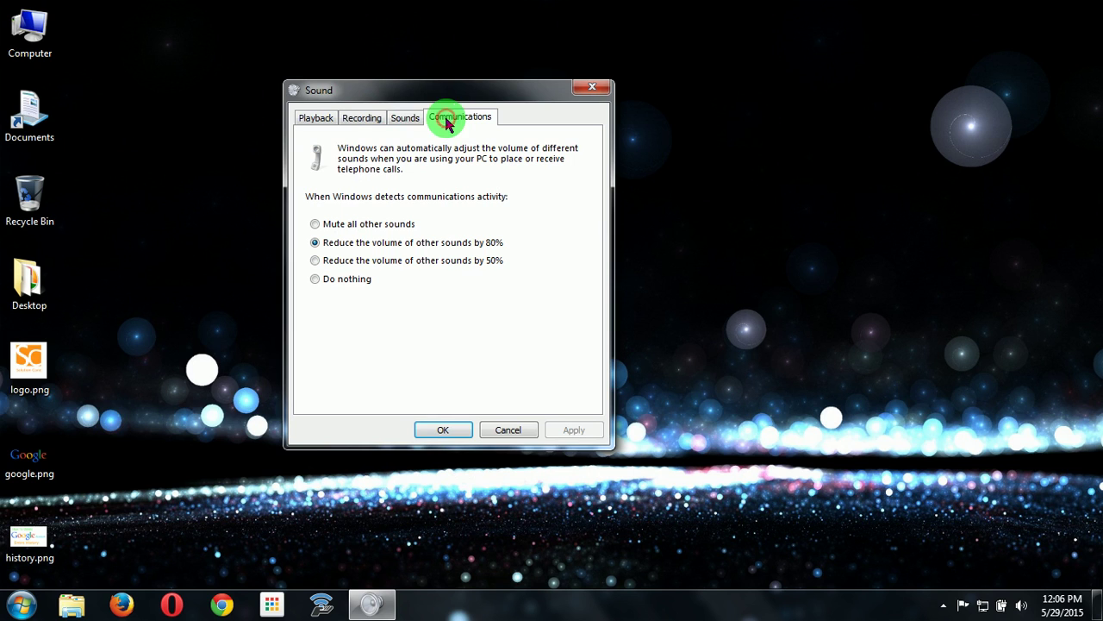
left_click(363, 119)
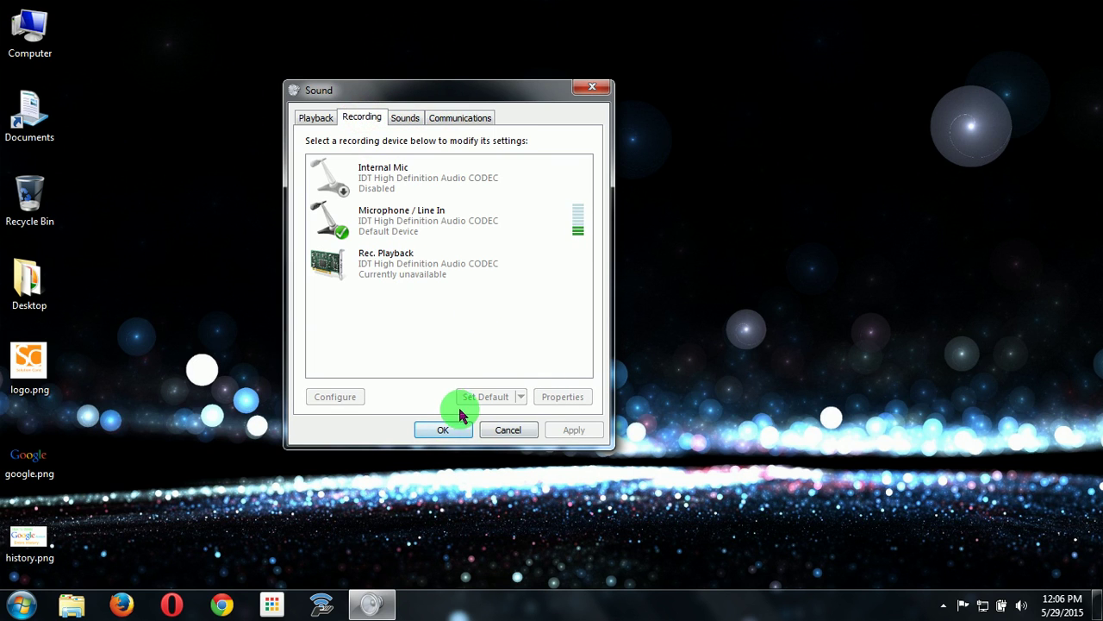
right_click(463, 30)
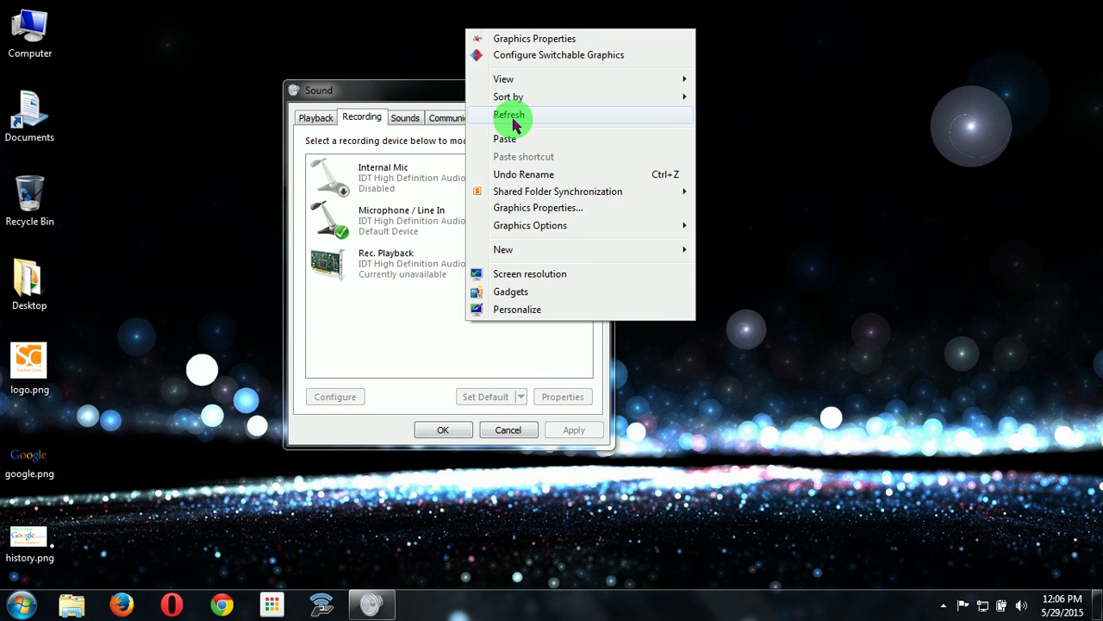
left_click(513, 118)
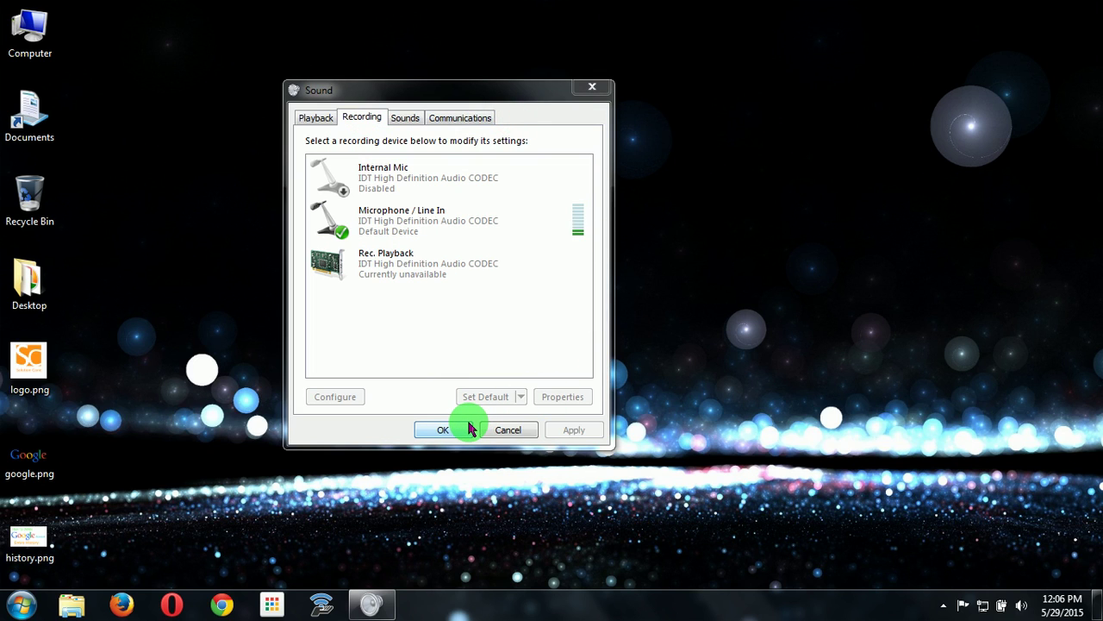